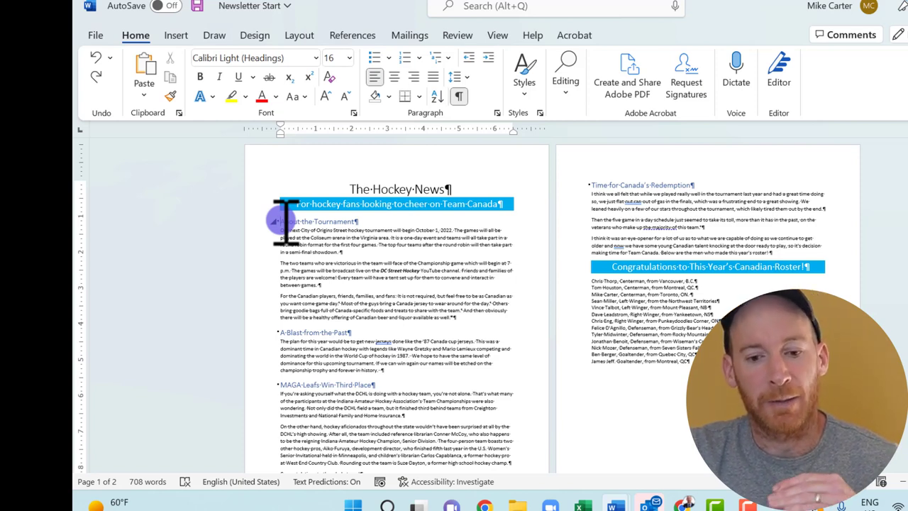
Insert a continuous section break directly before the "About the Tournament" heading, under the "For hockey fans looking to cheer on Team Canada" banner.
left_click(281, 221)
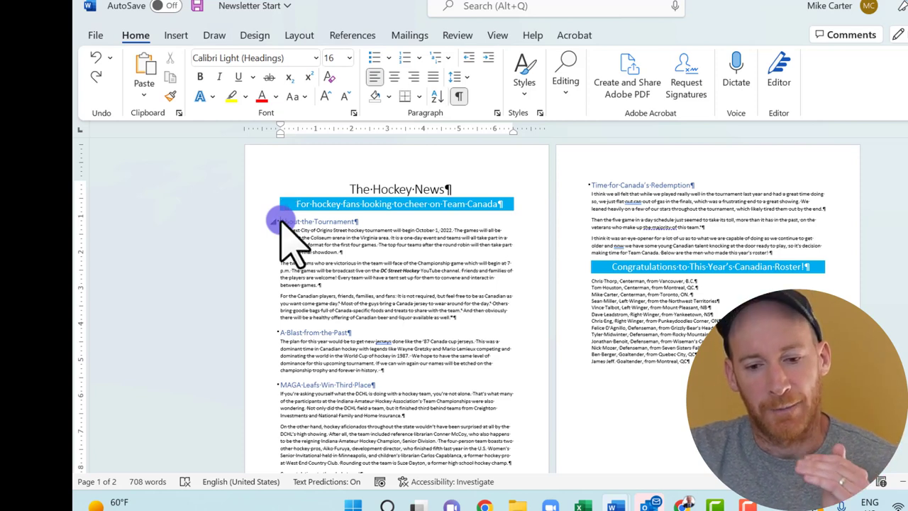
left_click(284, 221)
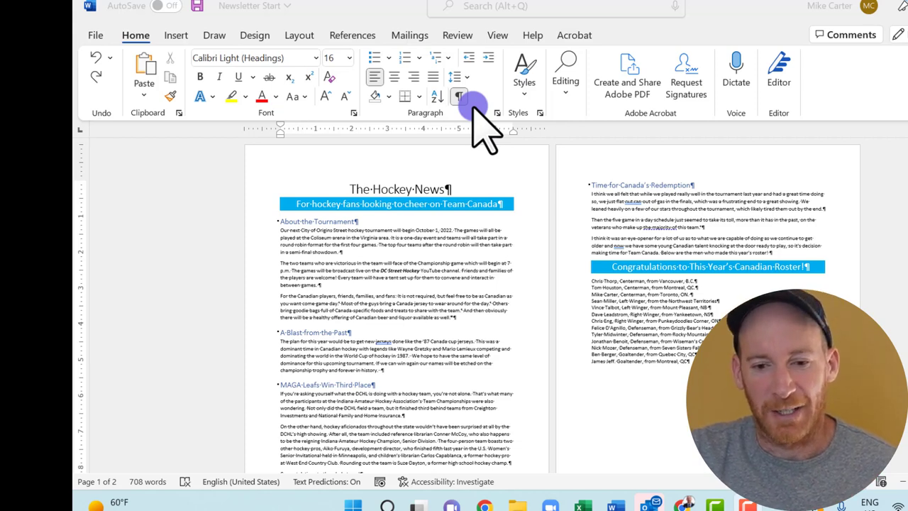
left_click(305, 39)
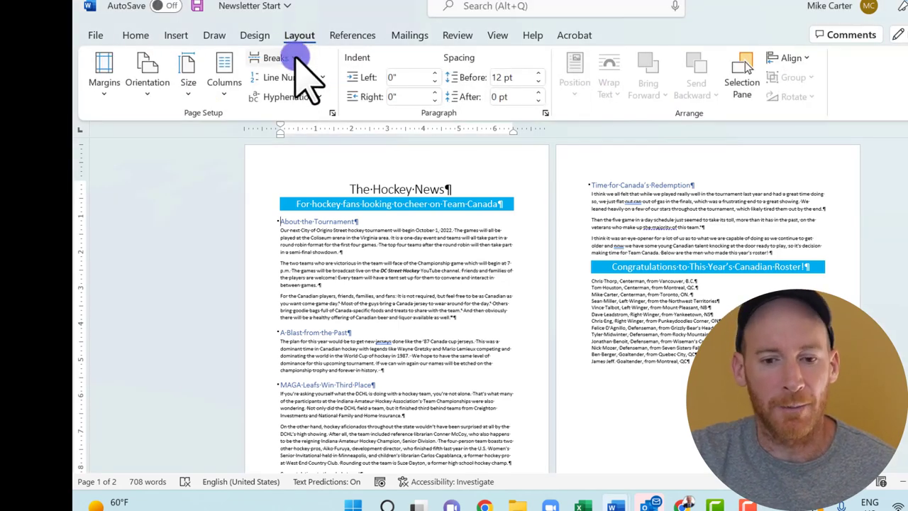
left_click(294, 59)
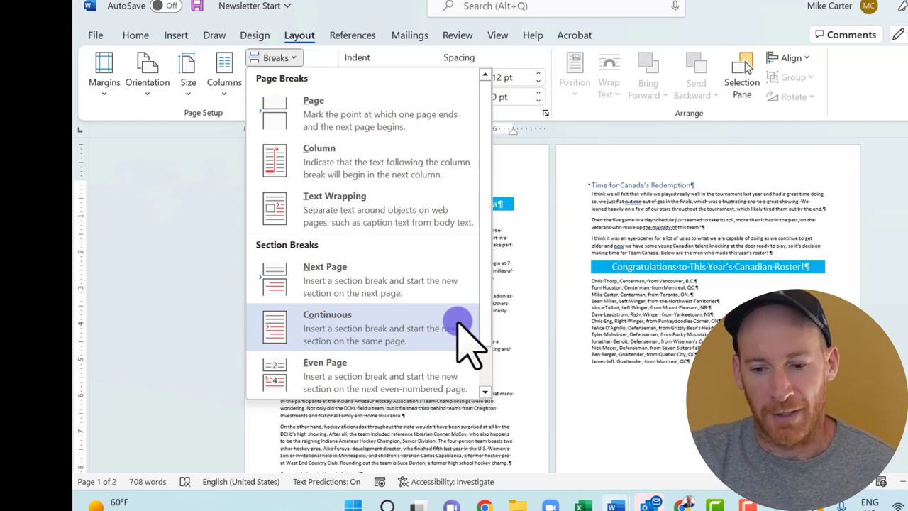
left_click(429, 325)
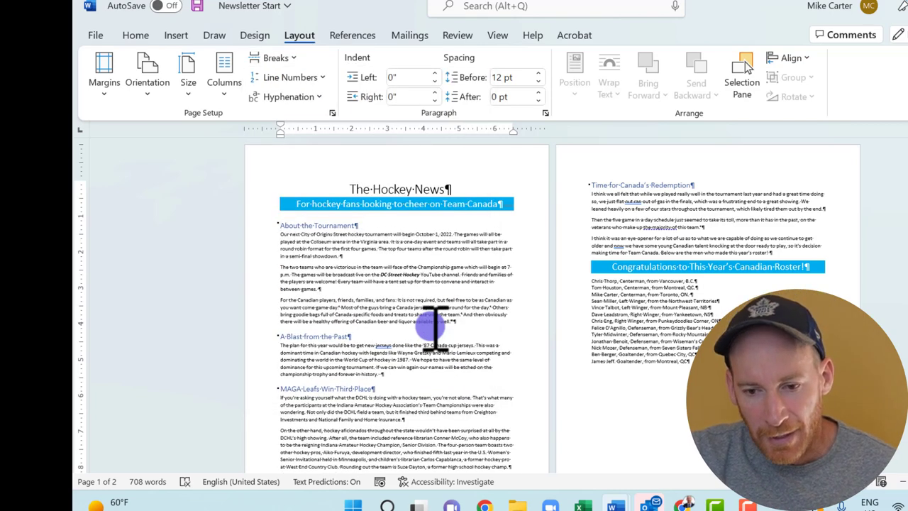
scroll(744, 64, "up", 6)
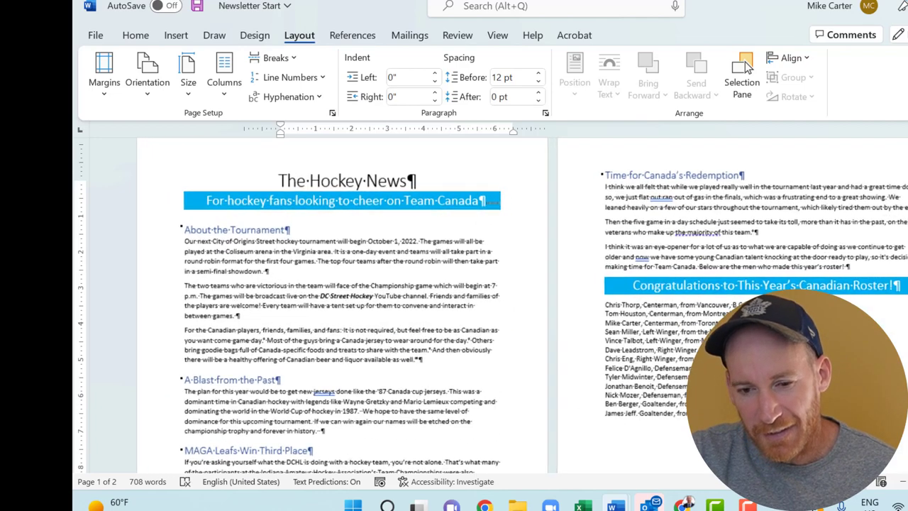
left_click(791, 207)
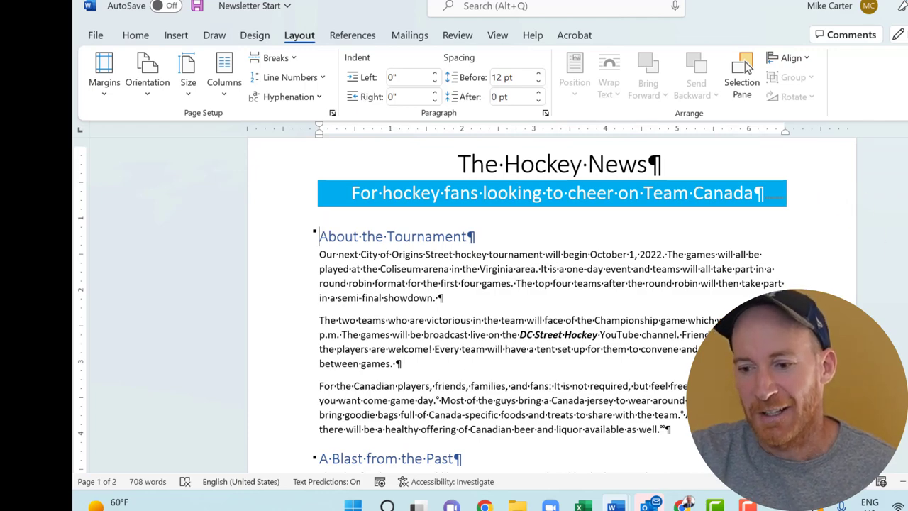
Insert a continuous section break directly before the "Congratulations to This Year's Canadian Roster!" banner.
scroll(552, 305, "down", 15)
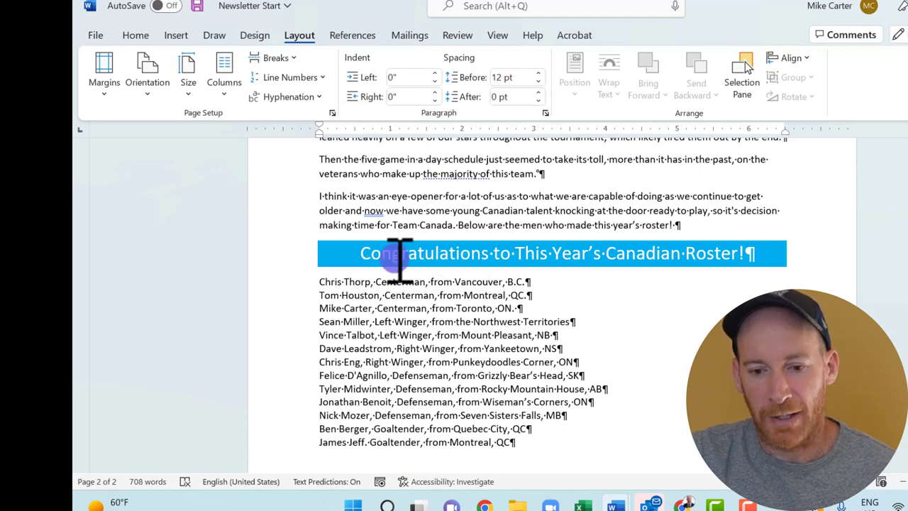
left_click(362, 252)
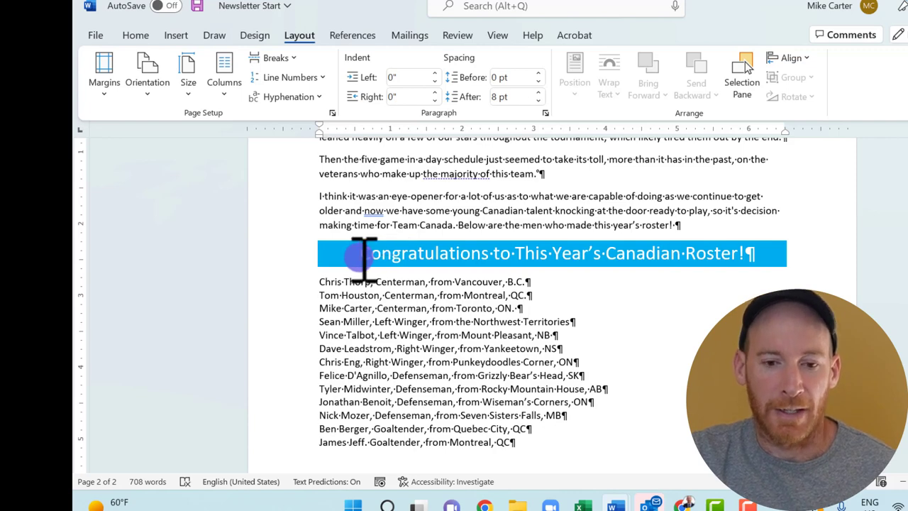
left_click(291, 58)
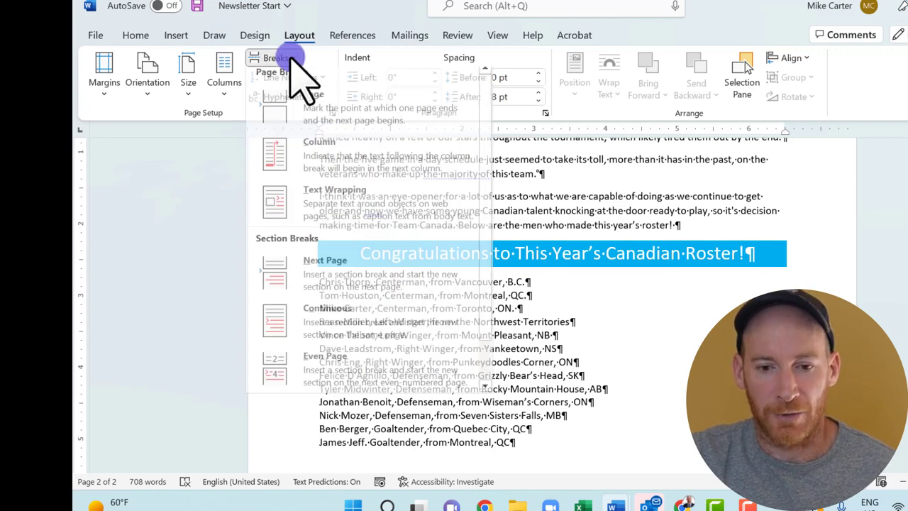
left_click(352, 346)
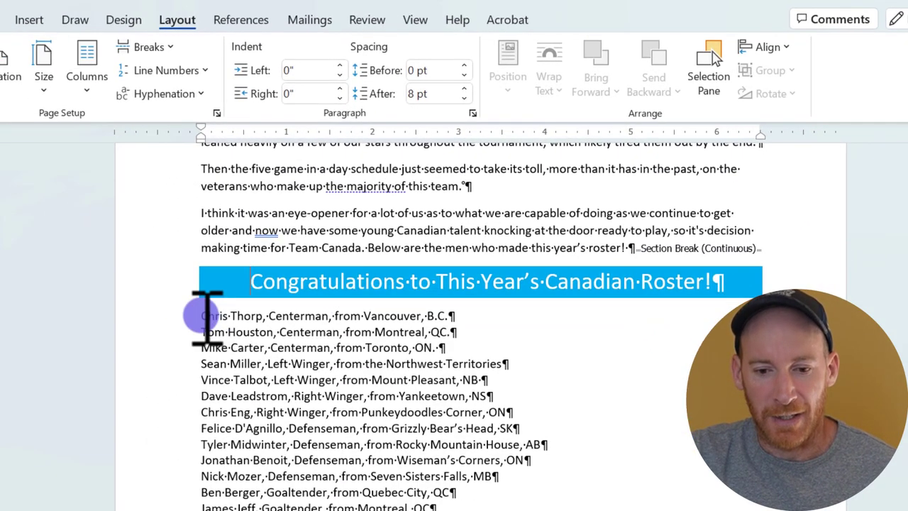
Insert a continuous section break before the first player line, separating the roster list from its banner.
left_click(204, 315)
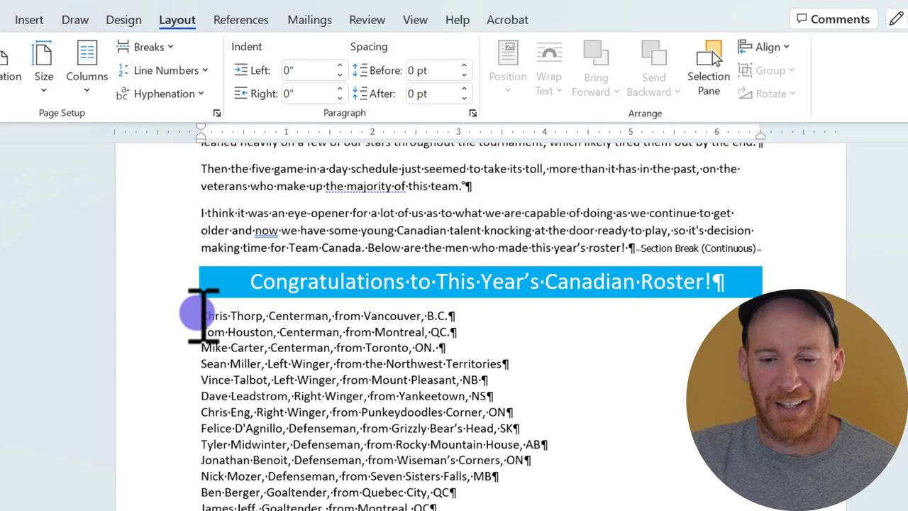
left_click(202, 314)
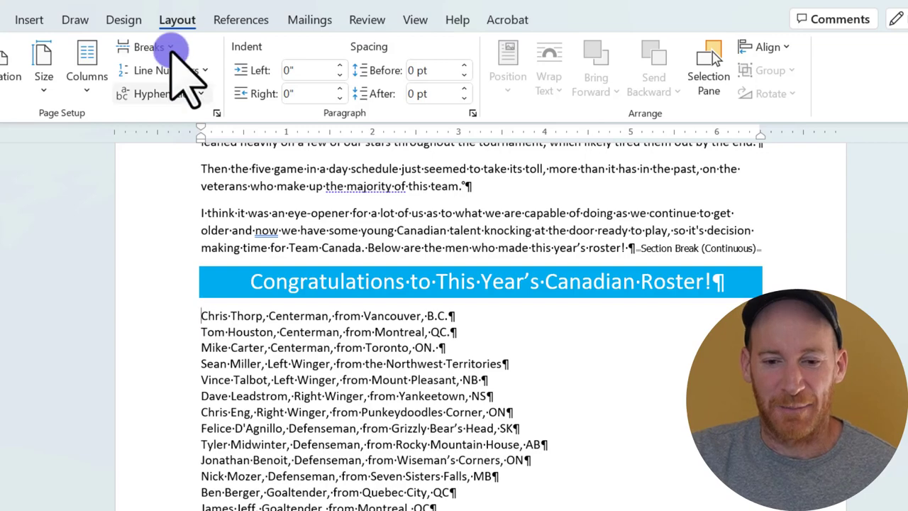
left_click(170, 49)
left_click(170, 48)
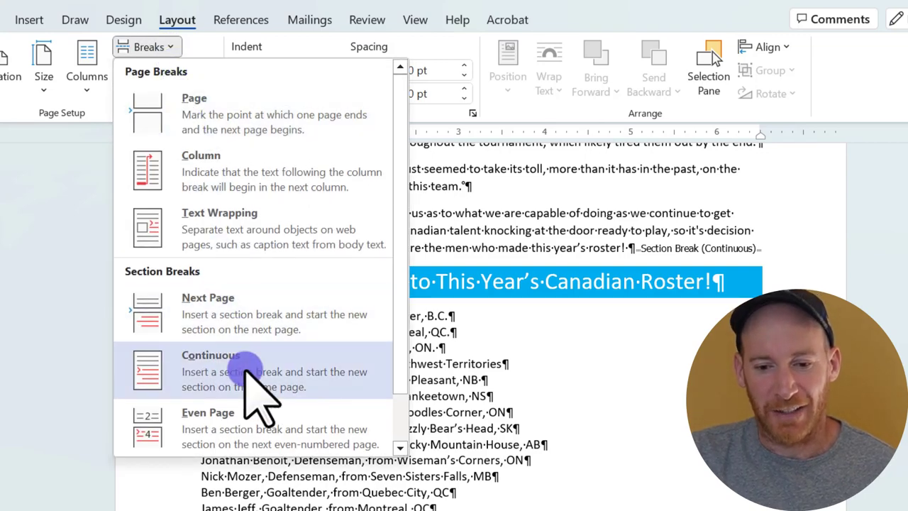
left_click(252, 376)
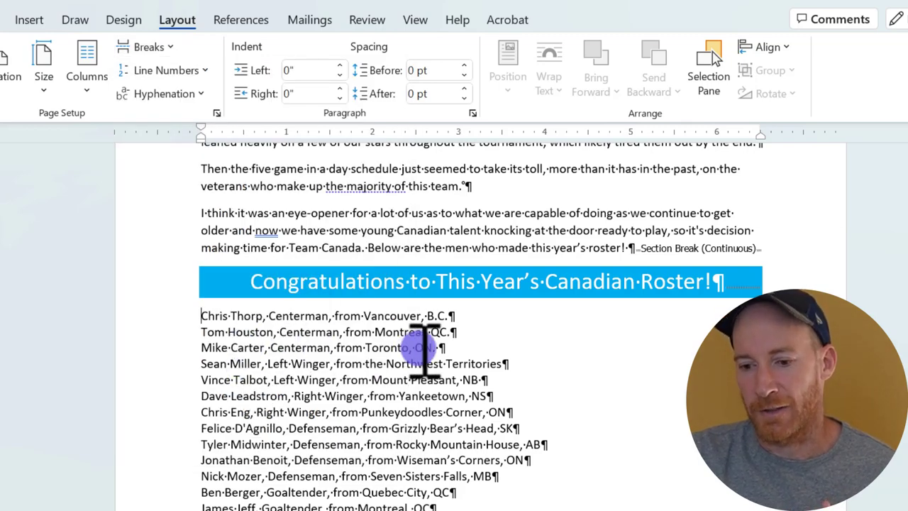
Set the left and right margins of the section containing "The Hockey News" title to 0.5 inches, applied to this section only.
scroll(419, 347, "up", 10)
scroll(709, 259, "up", 15)
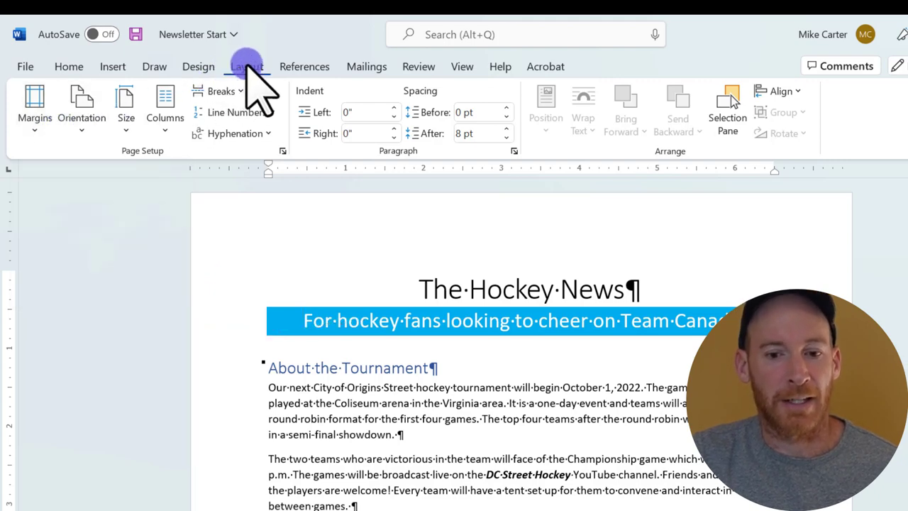
left_click(37, 120)
left_click(101, 466)
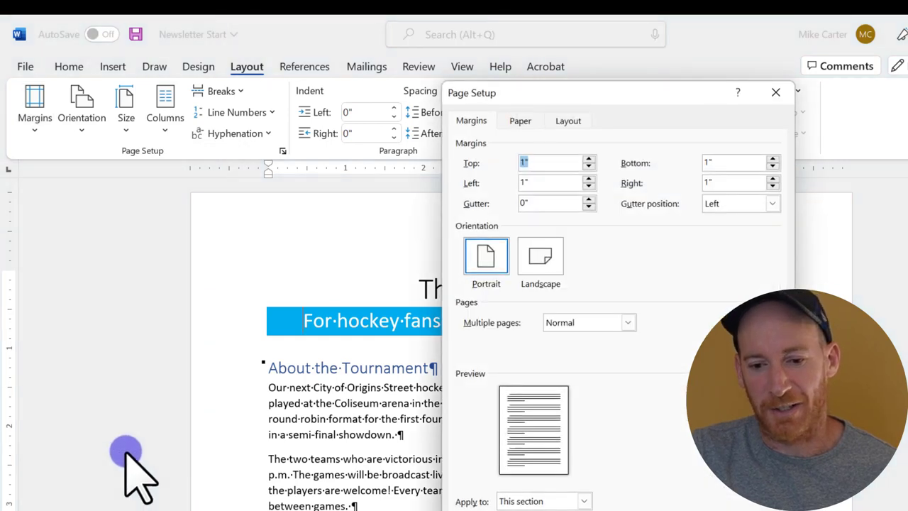
left_click(550, 183)
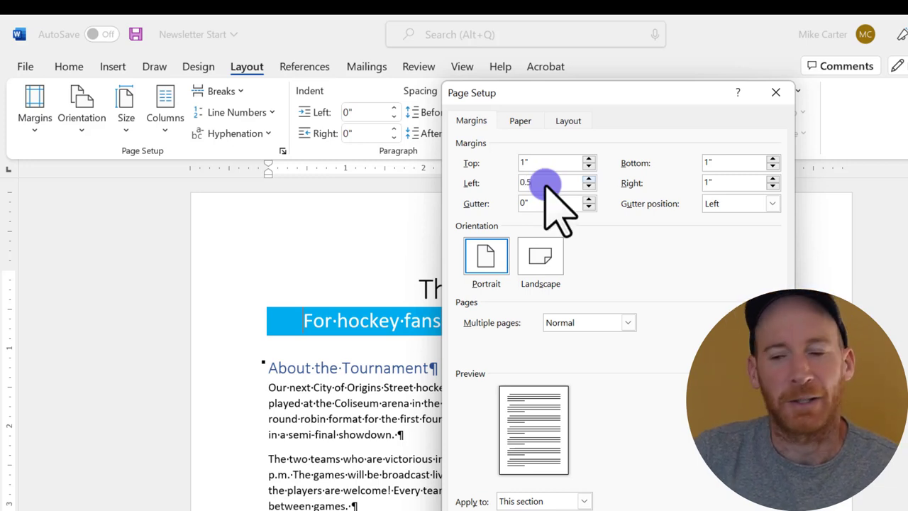
left_click(711, 183)
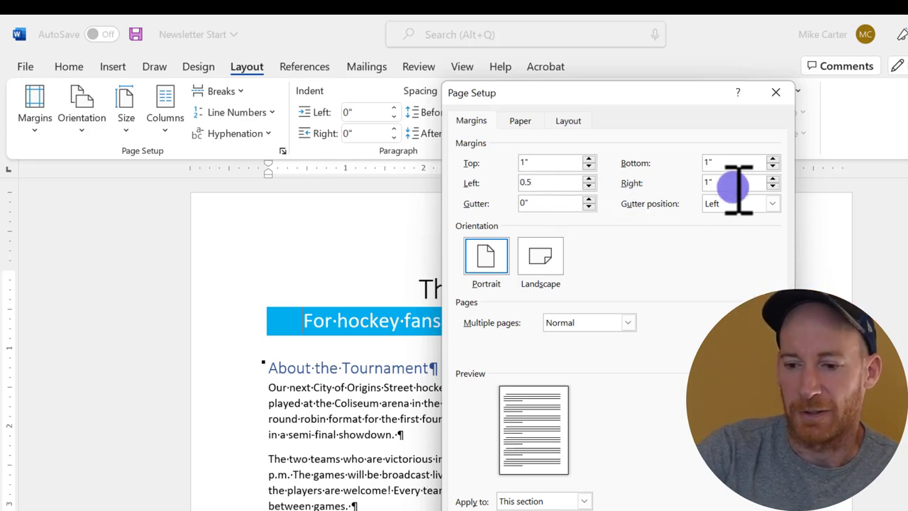
key("BackSpace")
key("BackSpace")
type("0.5")
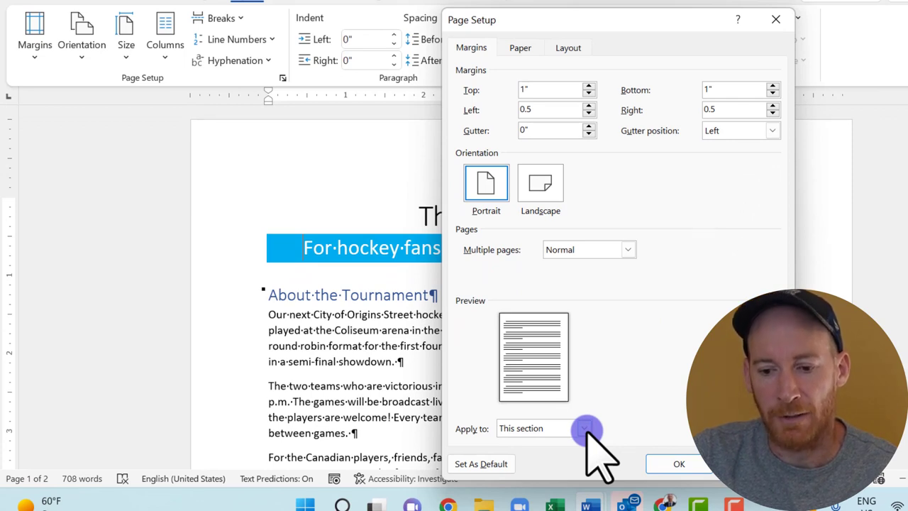
left_click(585, 428)
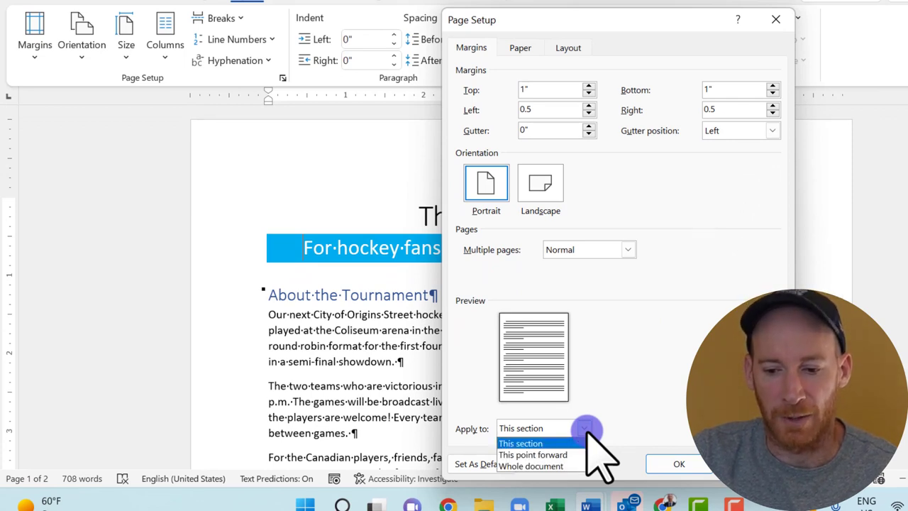
left_click(586, 429)
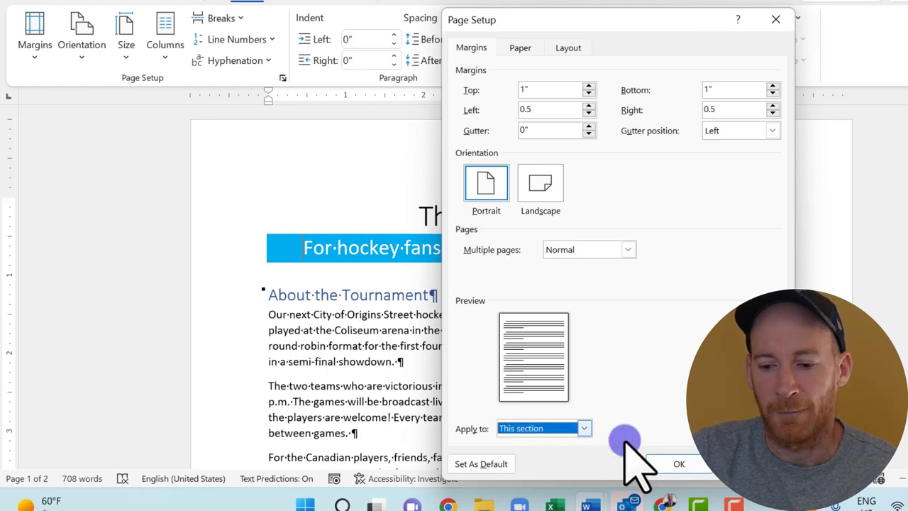
left_click(683, 461)
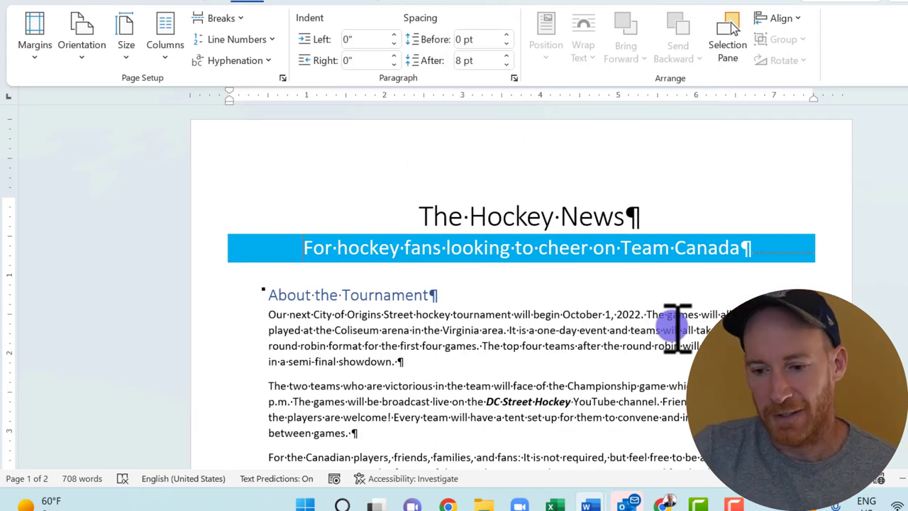
Set custom left and right margins of 0.5 inches for the section with the "Congratulations to This Year's Canadian Roster!" banner.
scroll(521, 284, "down", 3)
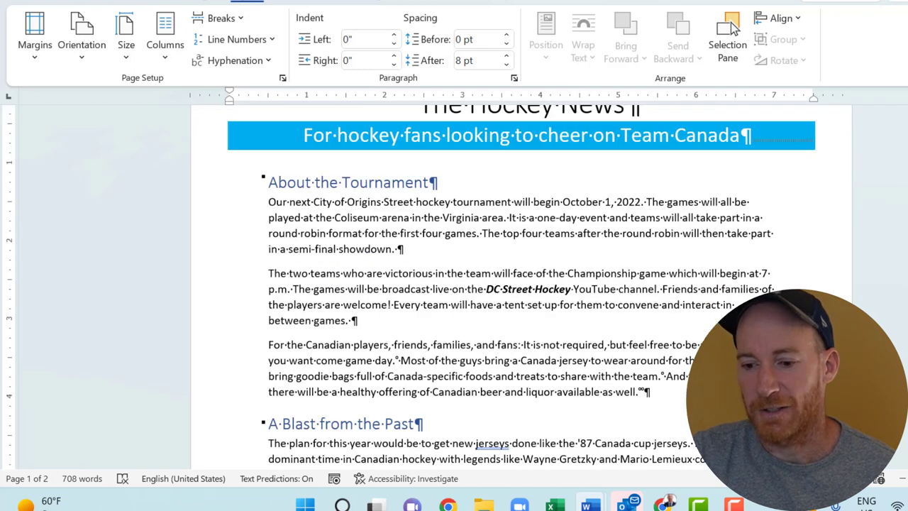
scroll(522, 284, "down", 15)
left_click(771, 236)
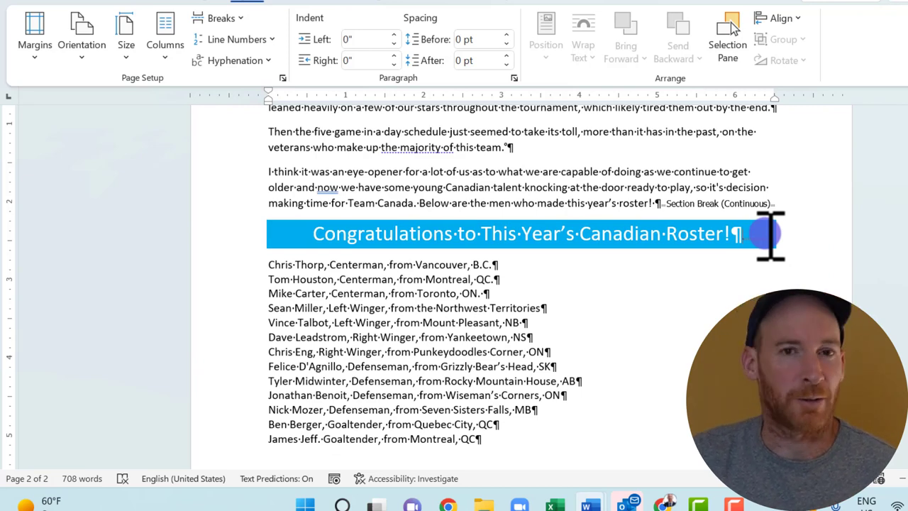
key("alt+p")
key("m")
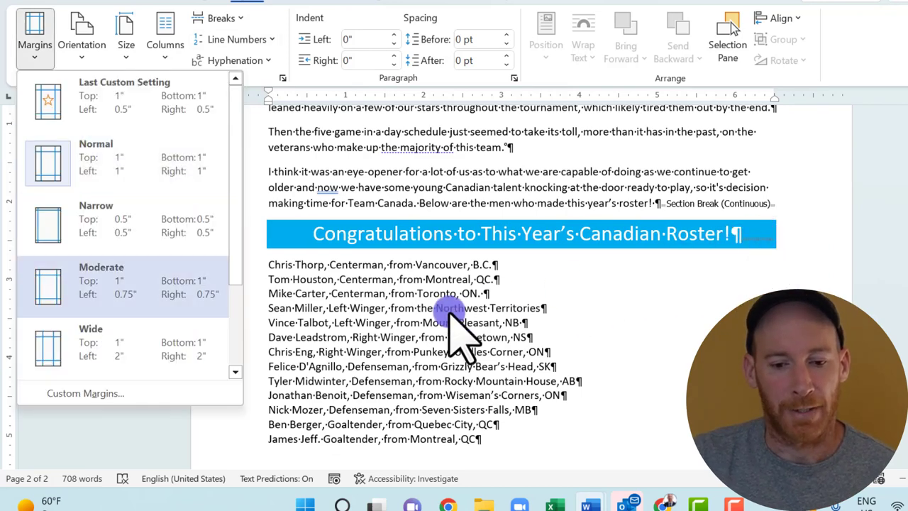
left_click(135, 394)
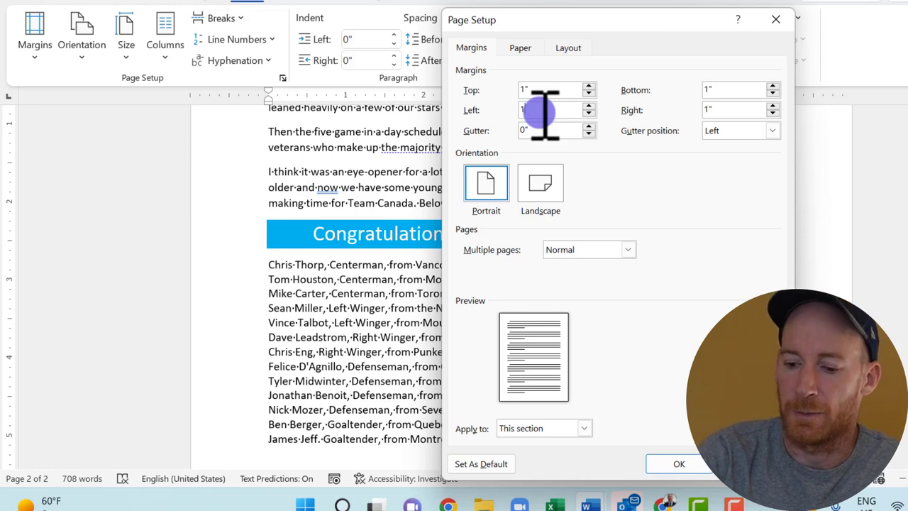
key("BackSpace")
type("0.5")
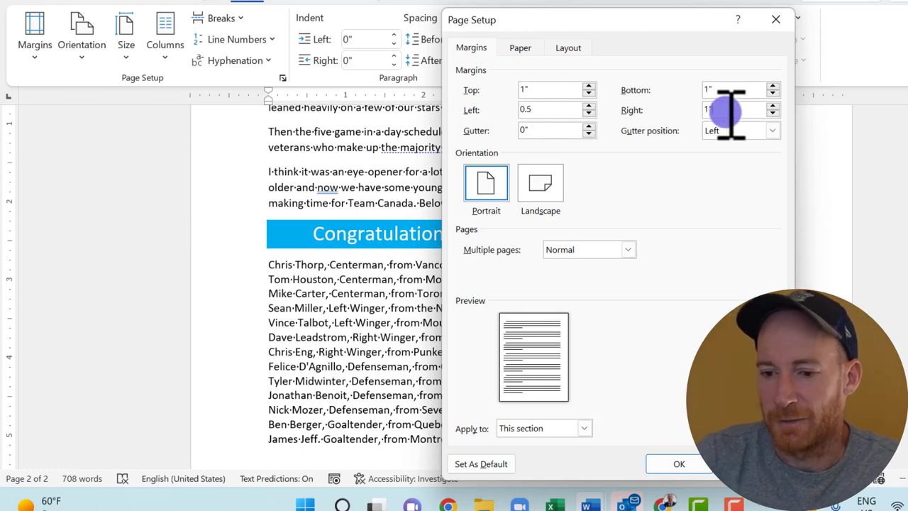
left_click(730, 110)
key("BackSpace")
key("BackSpace")
type("0.5")
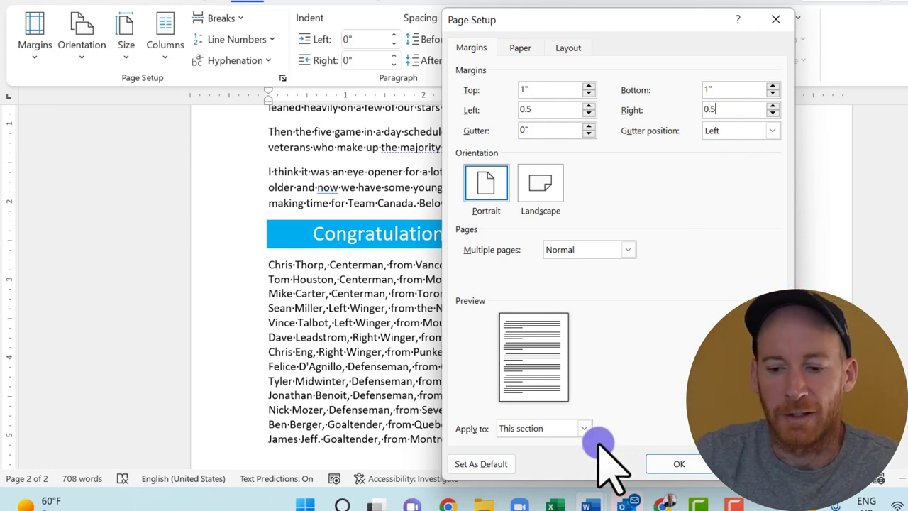
left_click(679, 464)
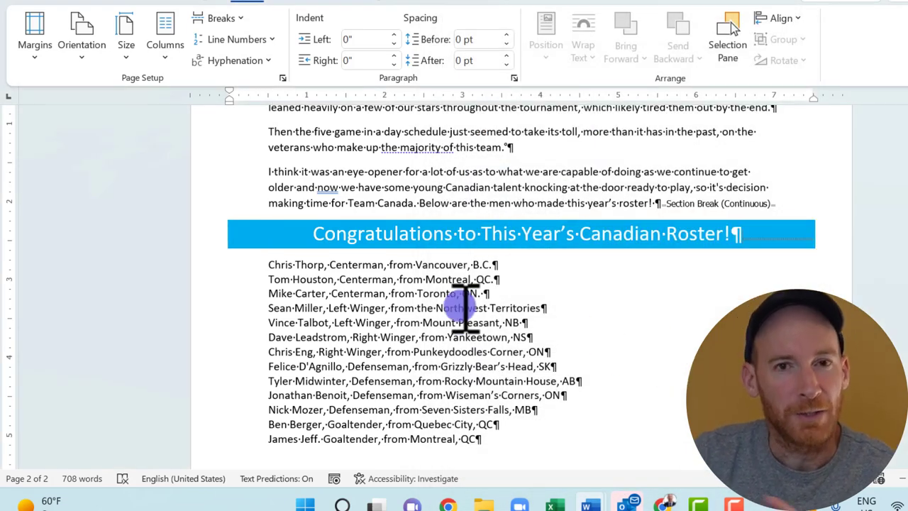
Set the left margin of the section starting with "About the Tournament" to 2.5 inches, applied to this section only.
scroll(464, 308, "up", 2)
scroll(465, 308, "up", 15)
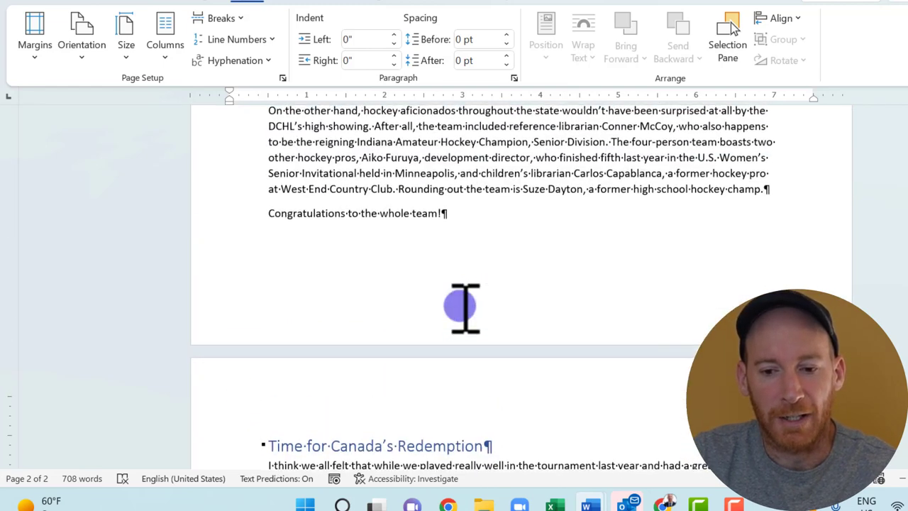
scroll(466, 308, "up", 5)
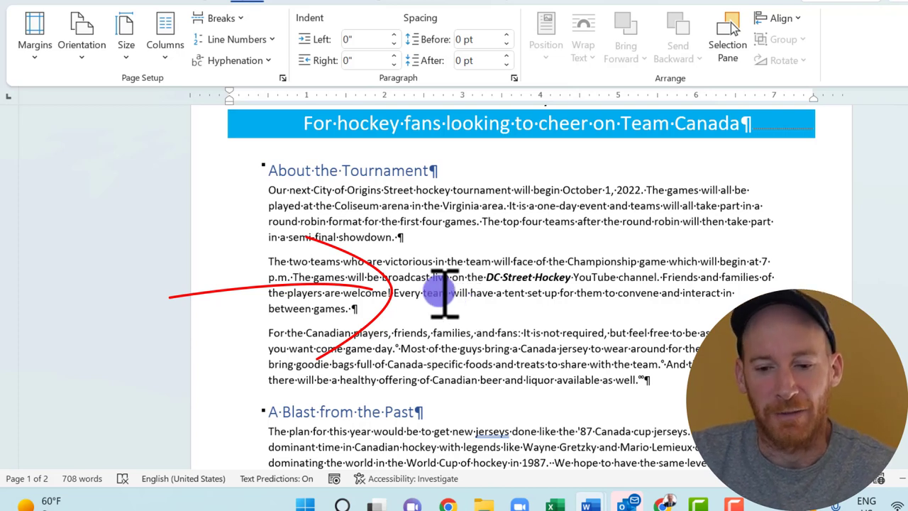
left_click(275, 171)
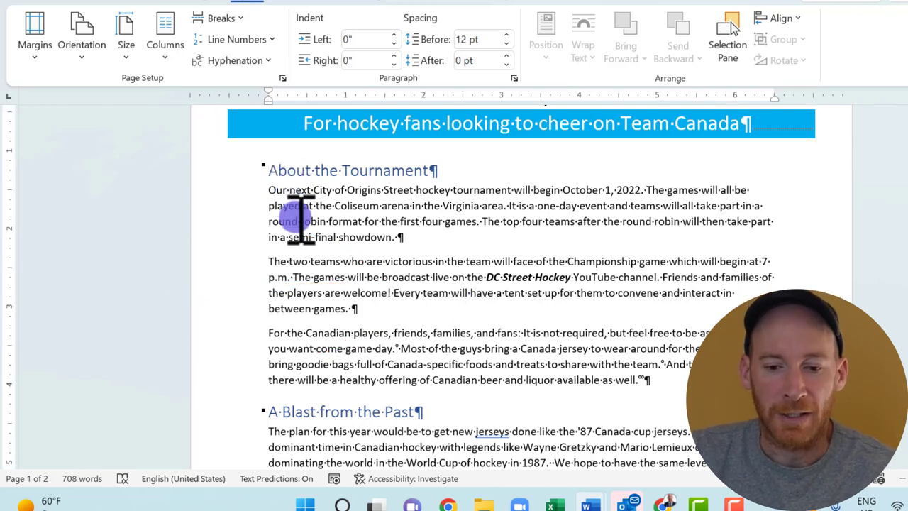
left_click(291, 207)
left_click(273, 171)
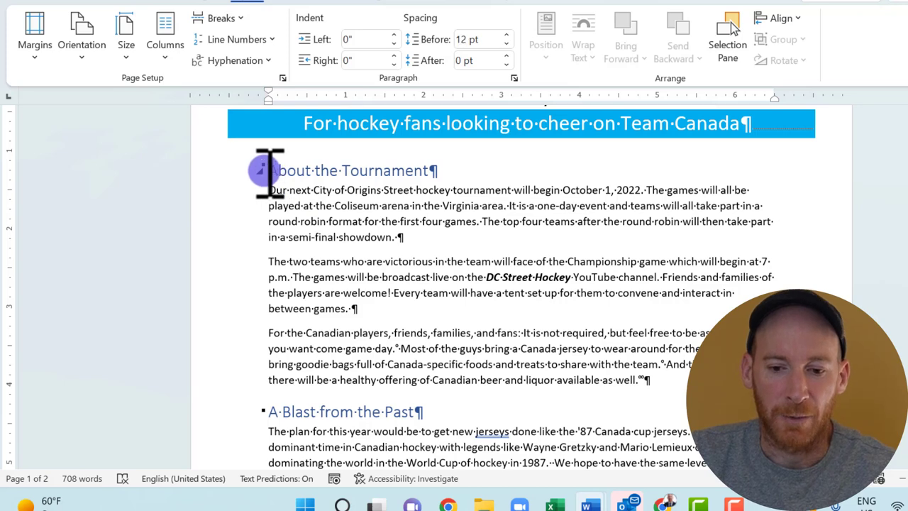
left_click(37, 55)
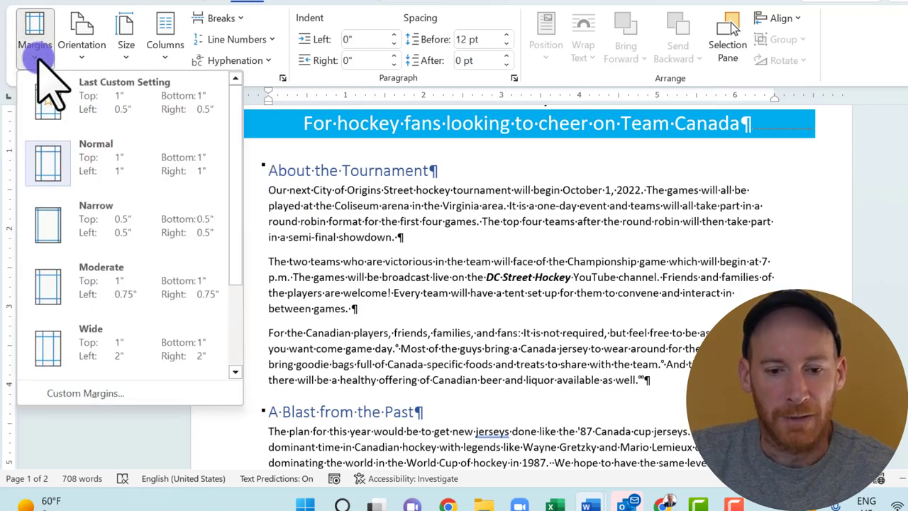
left_click(135, 393)
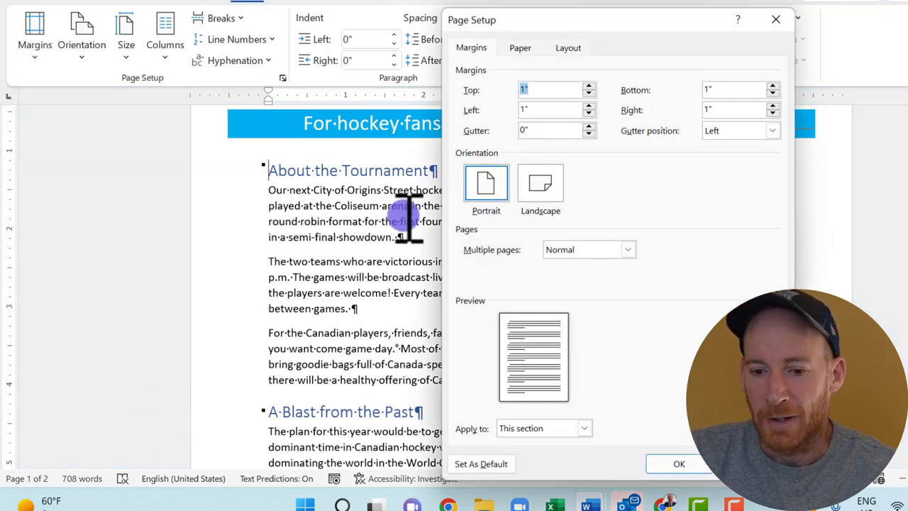
left_click(561, 109)
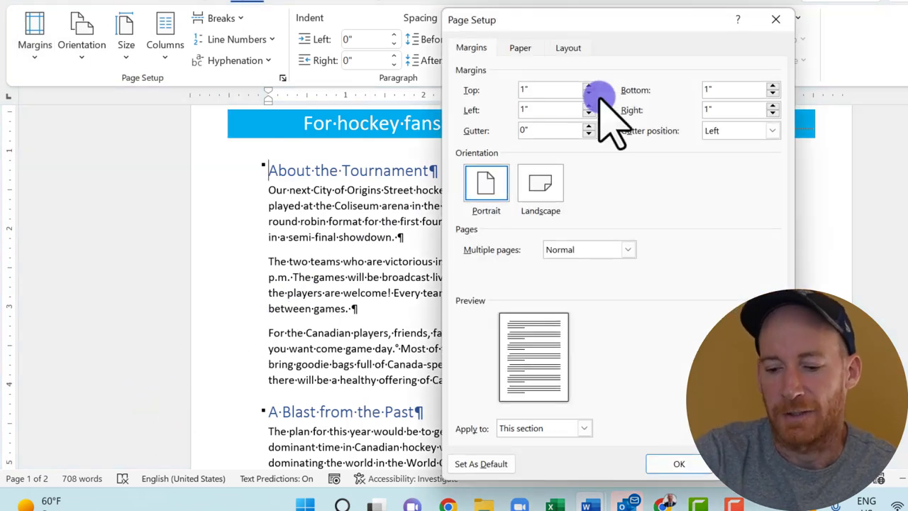
key("BackSpace")
key("BackSpace")
type("2.")
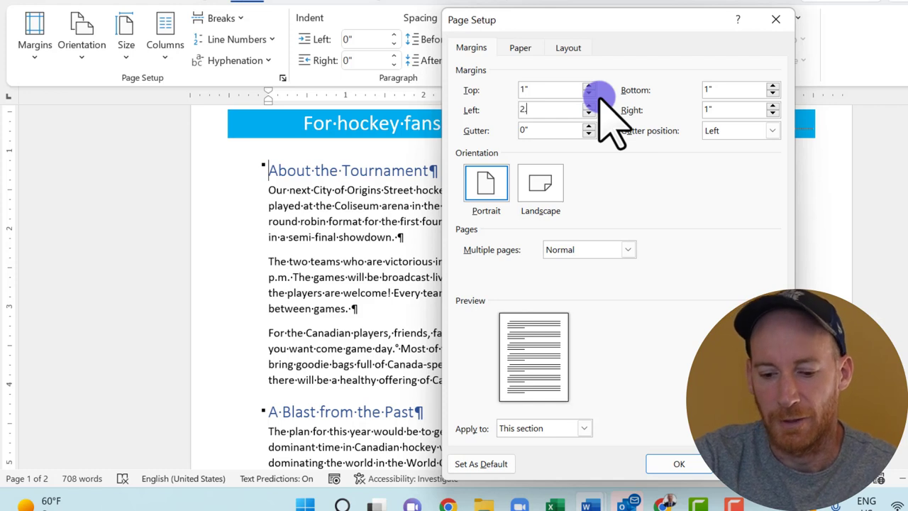
type("5")
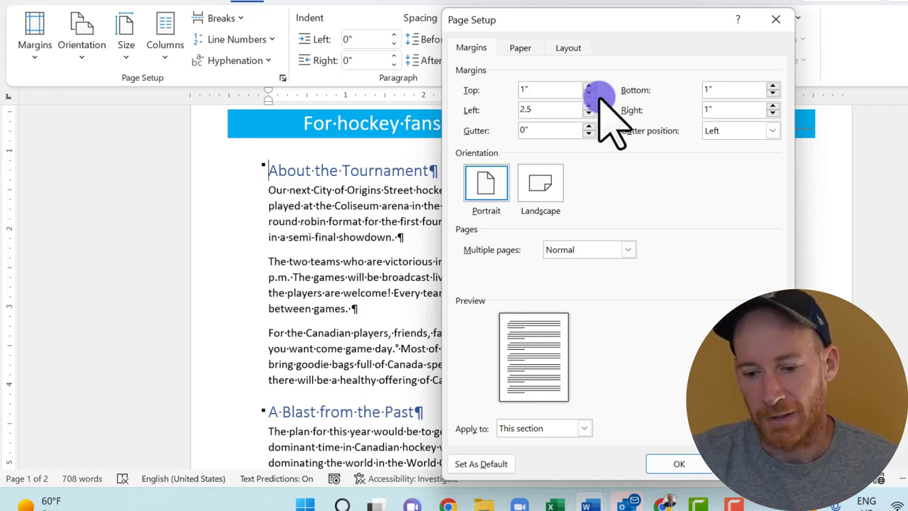
left_click(681, 464)
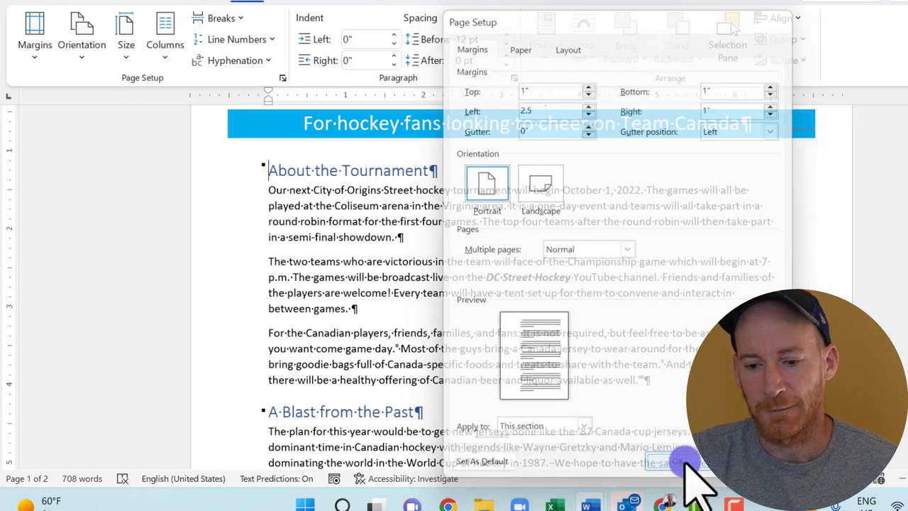
scroll(523, 228, "down", 2)
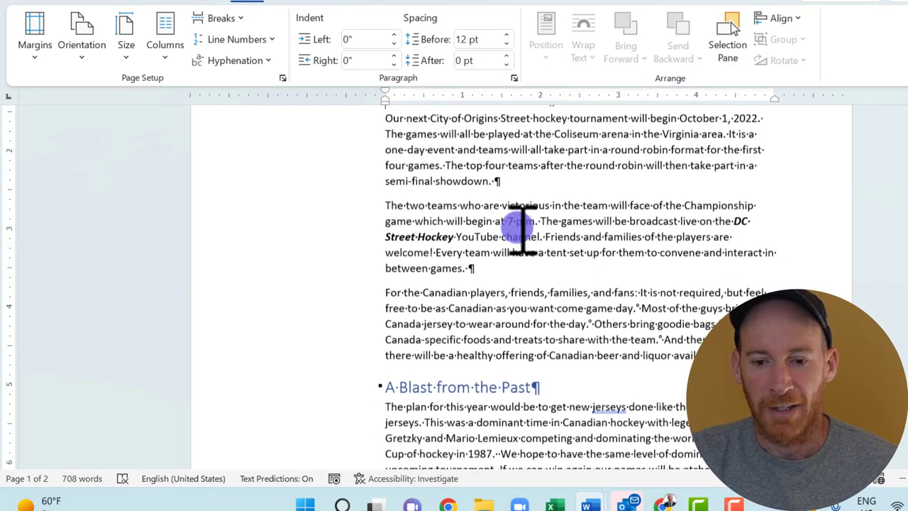
scroll(711, 321, "down", 4)
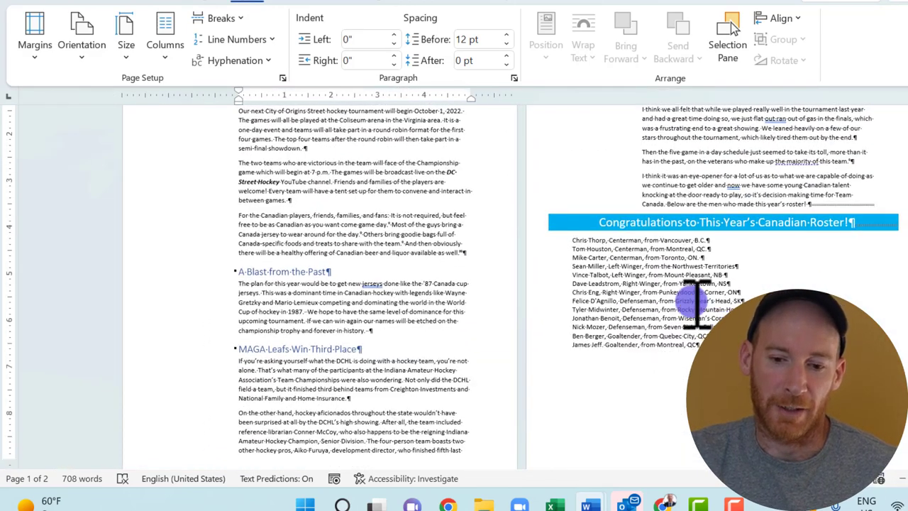
scroll(699, 301, "up", 1)
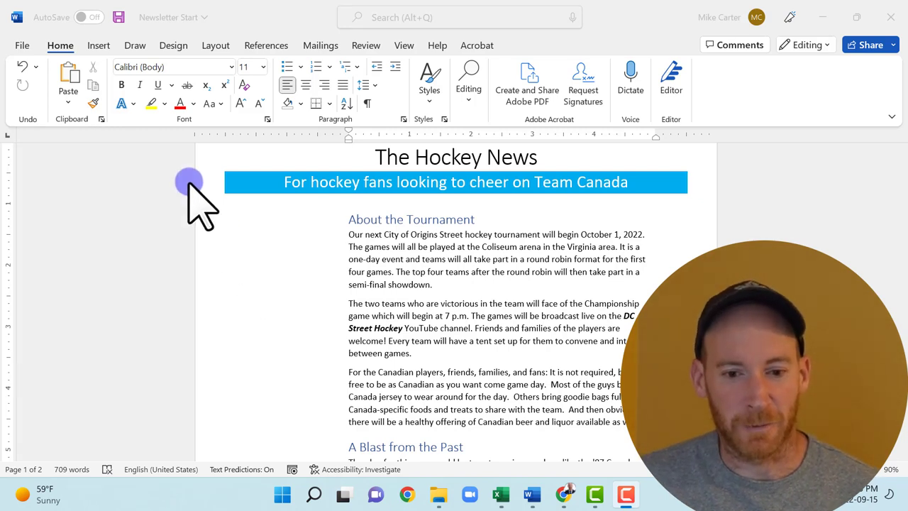
Insert a built-in sidebar text box with a blue title bar and move it below the banner, beside the "About the Tournament" article.
left_click(99, 45)
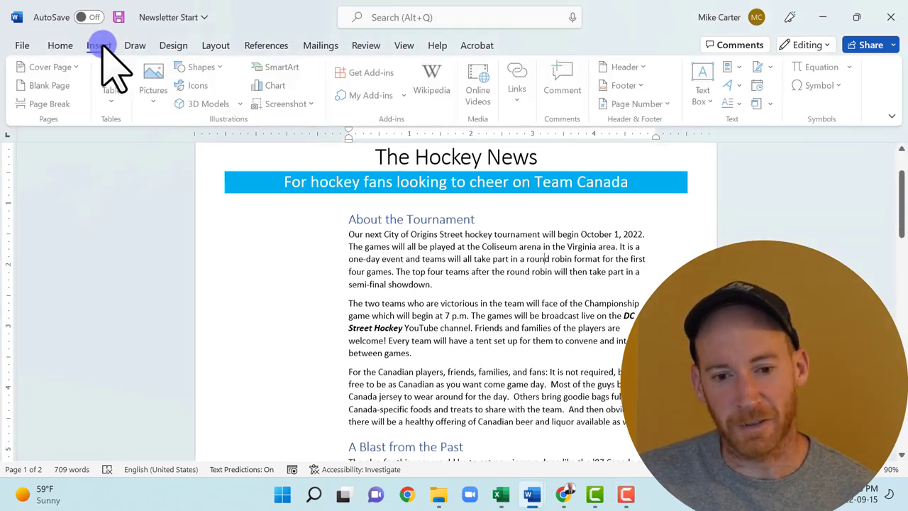
left_click(706, 100)
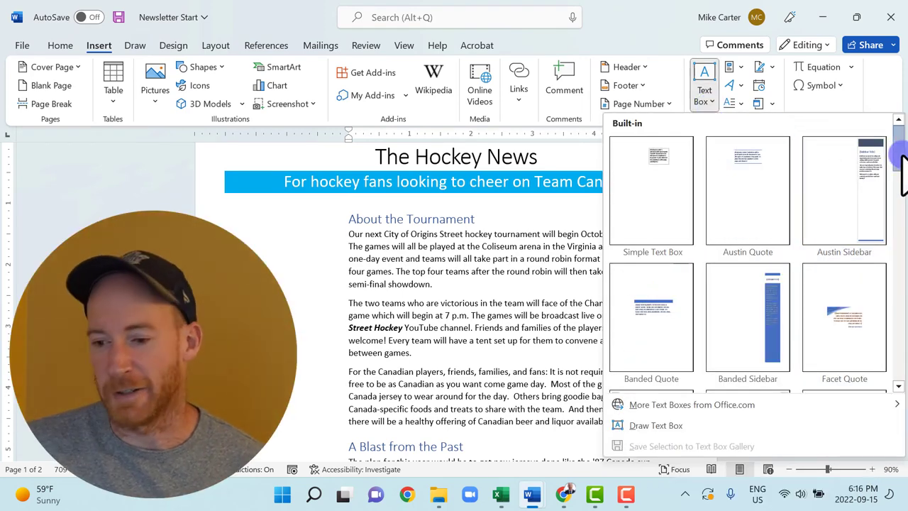
left_click_drag(903, 163, 888, 253)
left_click(744, 260)
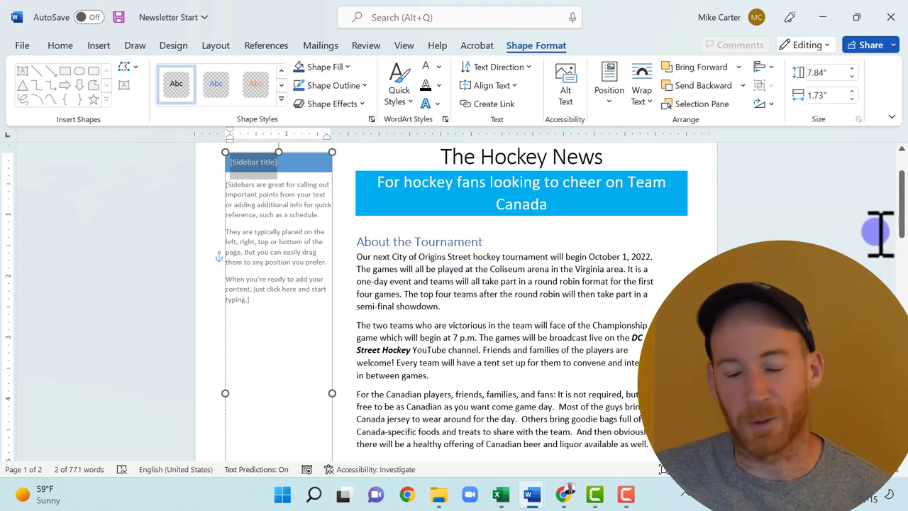
left_click_drag(900, 231, 899, 217)
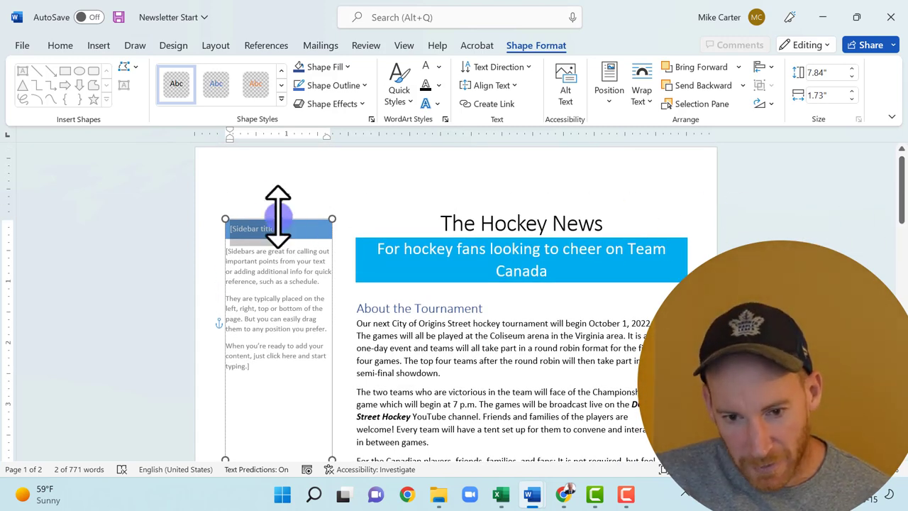
left_click_drag(278, 216, 272, 283)
scroll(271, 283, "down", 3)
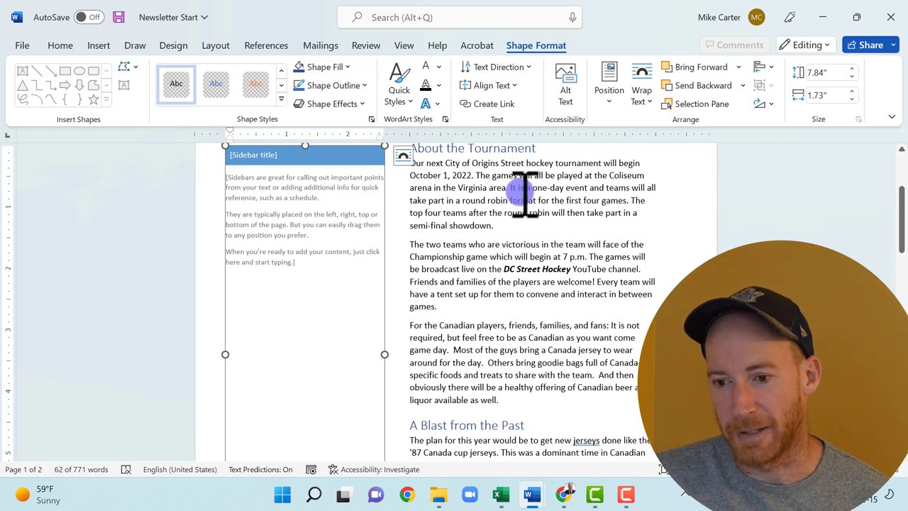
Resize the sidebar text box to 1.5 inches wide and 4.5 inches high.
left_click(841, 72)
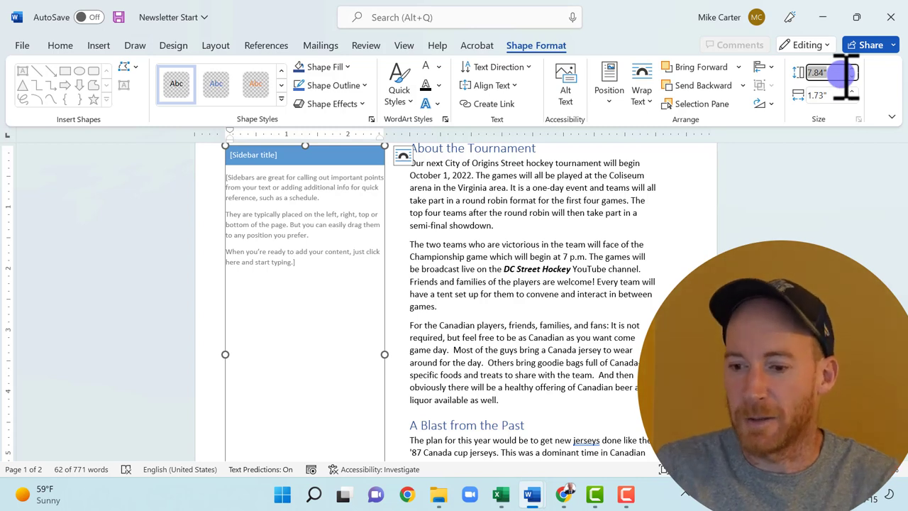
left_click(837, 95)
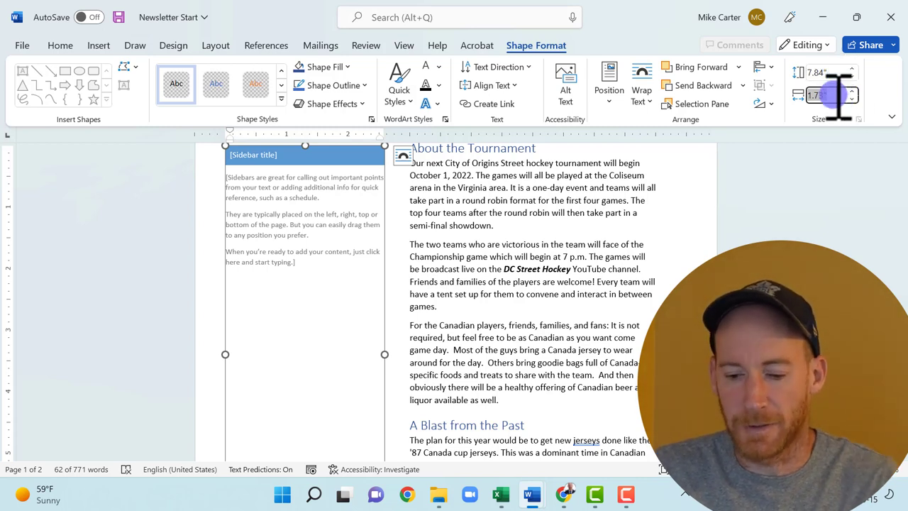
type("1.")
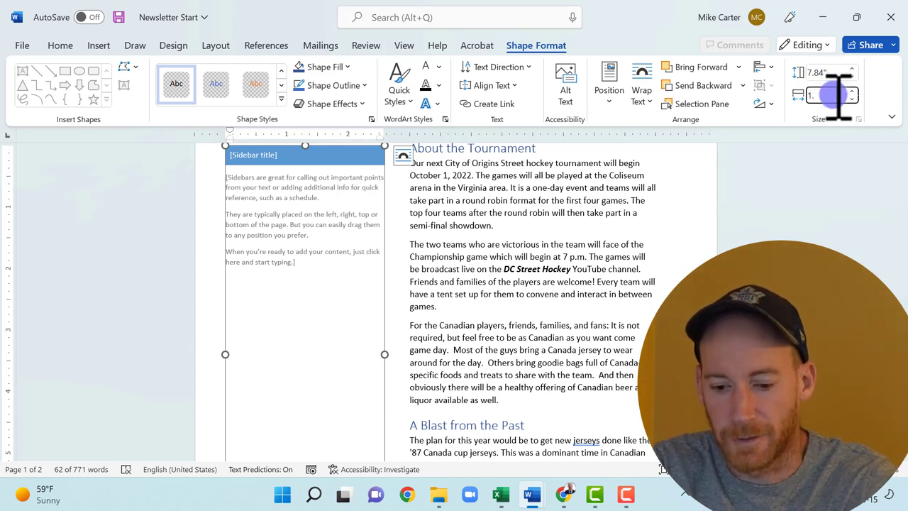
type("5")
key("Return")
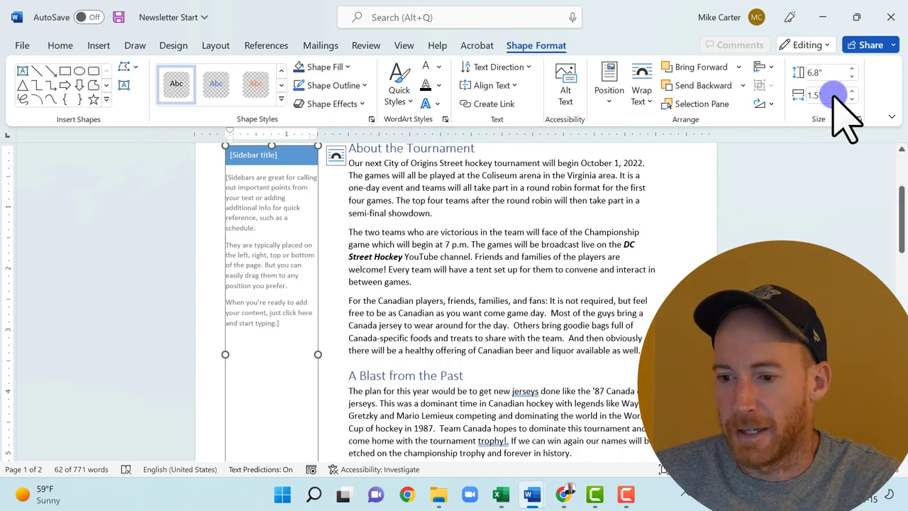
left_click(840, 74)
type("4.5")
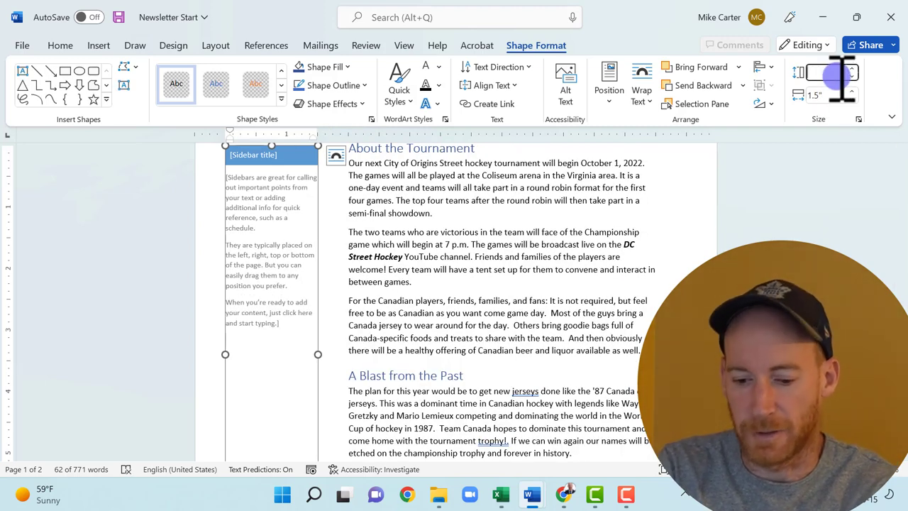
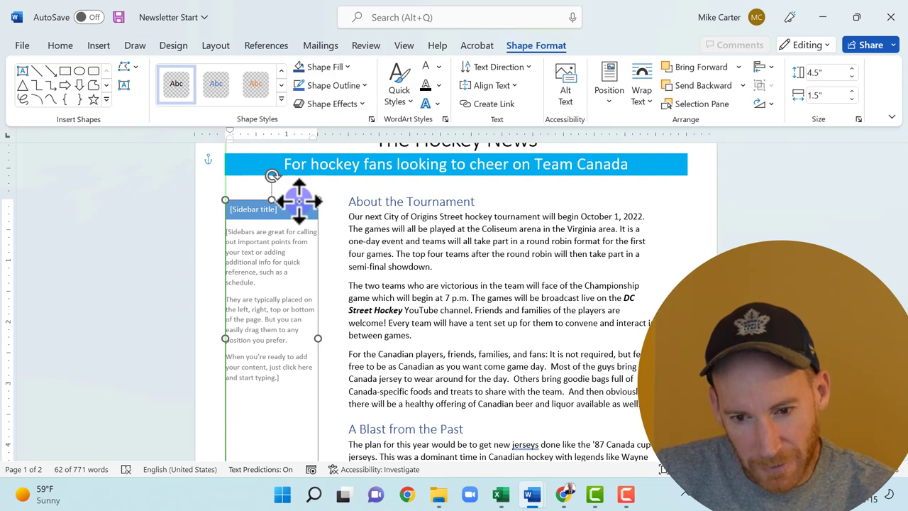
Replace the sidebar's title placeholder with "Schedule Information".
left_click(299, 201)
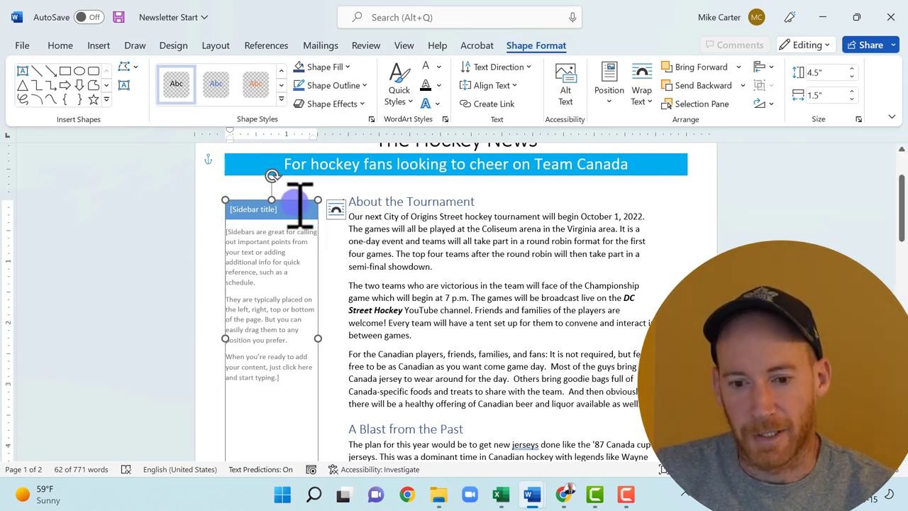
left_click(291, 210)
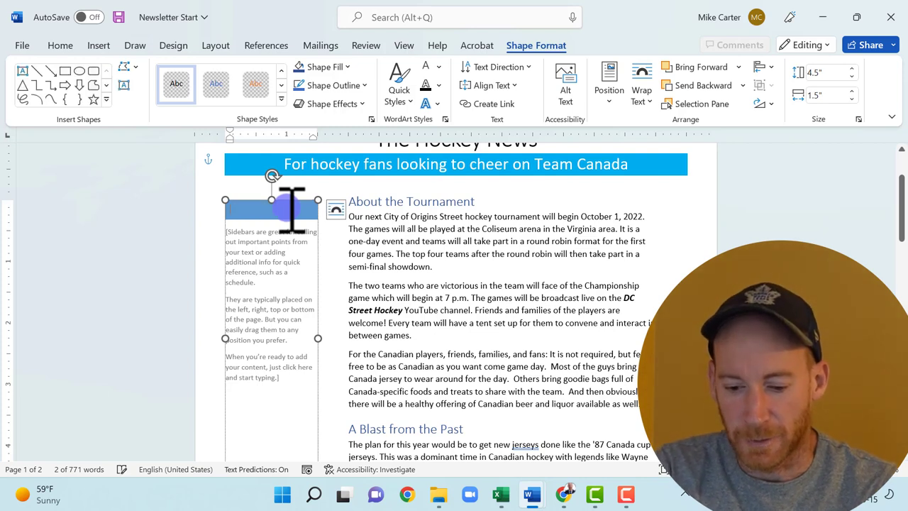
type("Schedule Information")
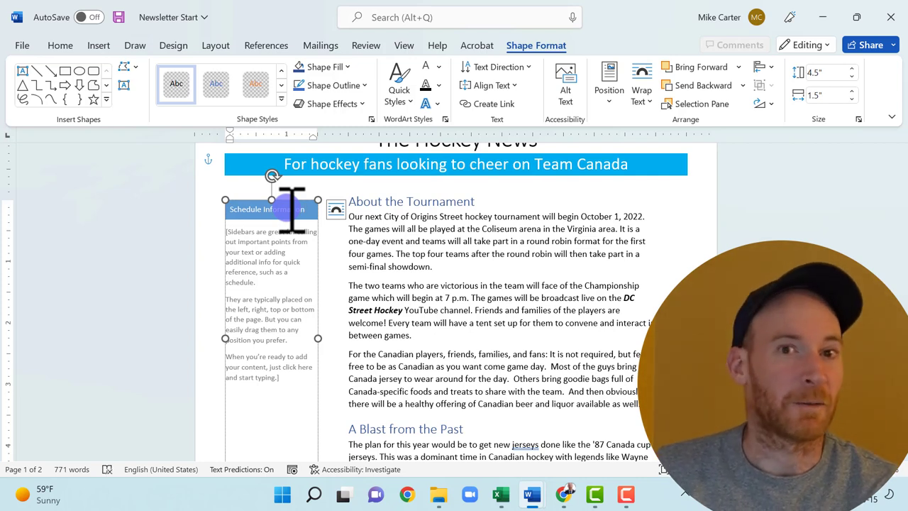
Replace the sidebar's placeholder body text with the text inserted from the "Tournament Schedule" file in the Review folder.
left_click(287, 380)
right_click(250, 333)
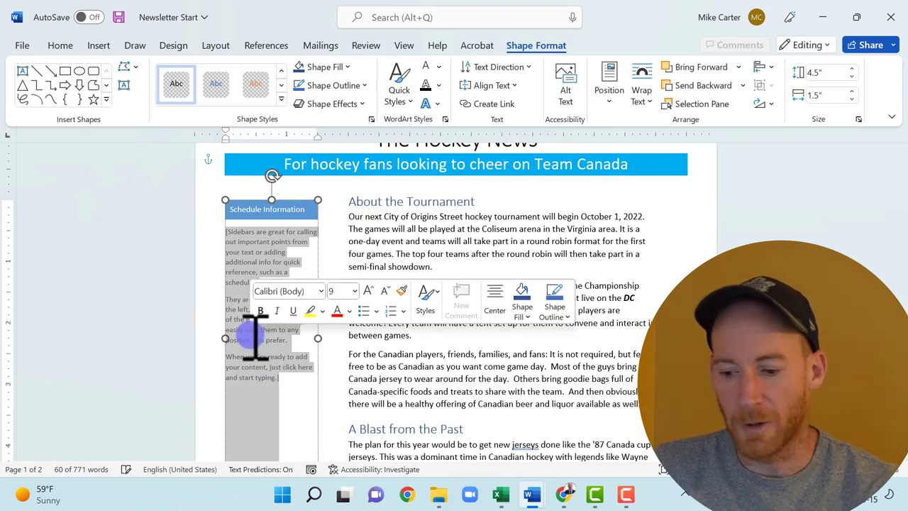
key("Delete")
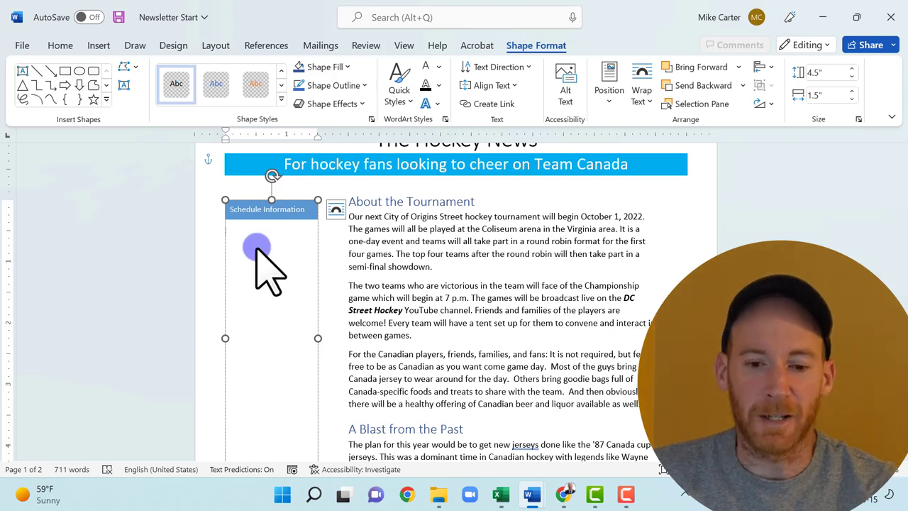
left_click(104, 46)
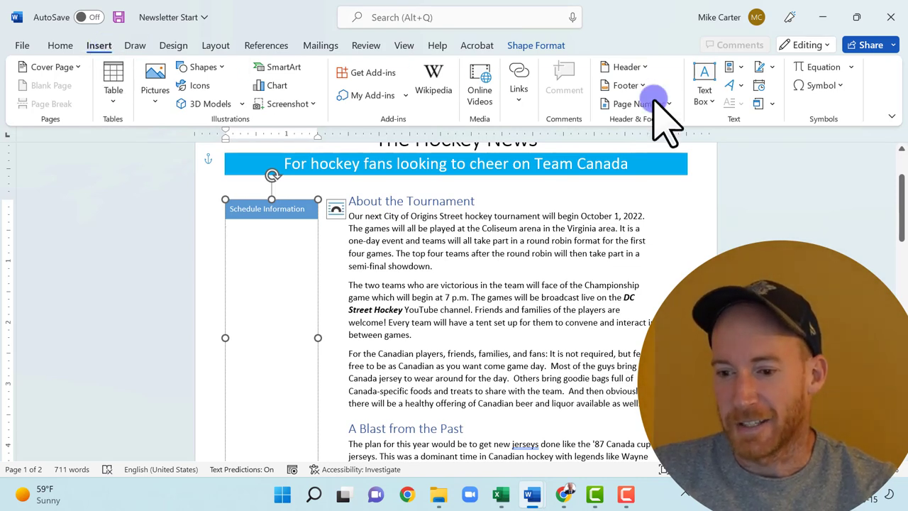
left_click(772, 104)
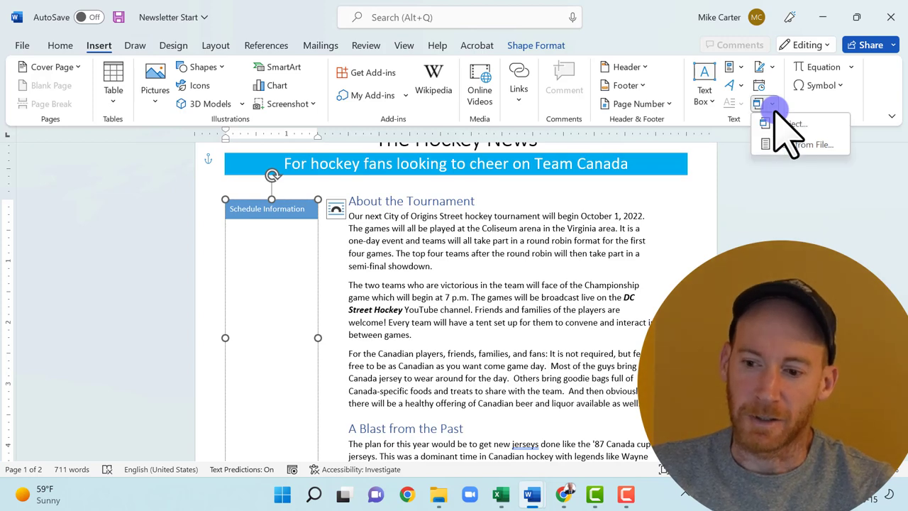
left_click(804, 148)
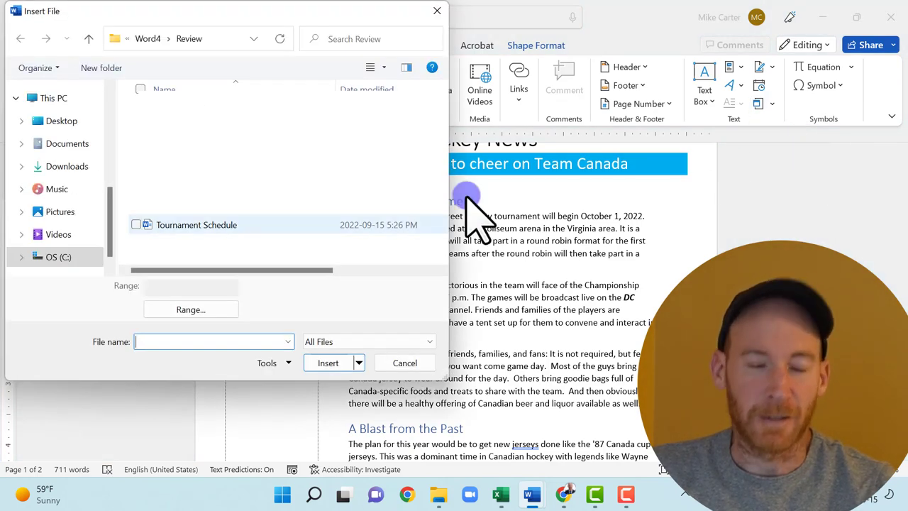
double_click(264, 225)
scroll(270, 234, "down", 1)
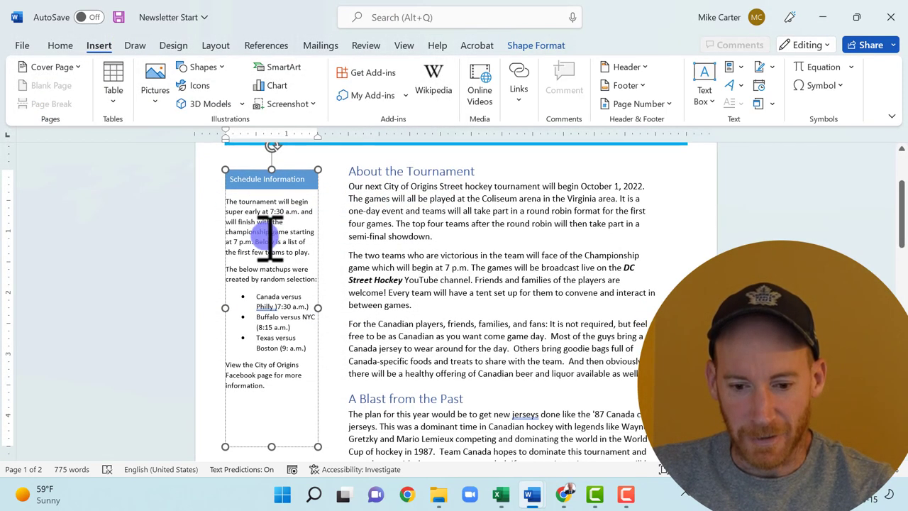
left_click(278, 394)
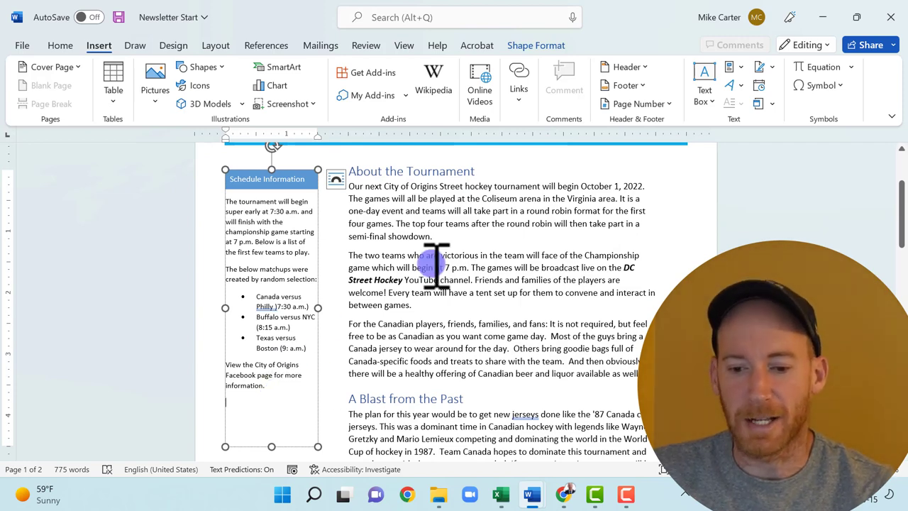
scroll(436, 263, "up", 1)
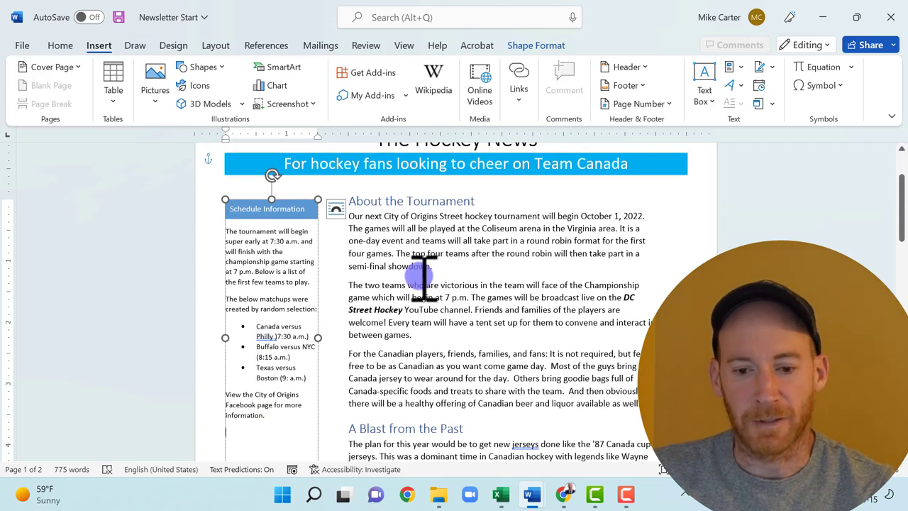
Enlarge the sidebar's body text below the "Schedule Information" title to 11 points.
left_click_drag(280, 416, 230, 235)
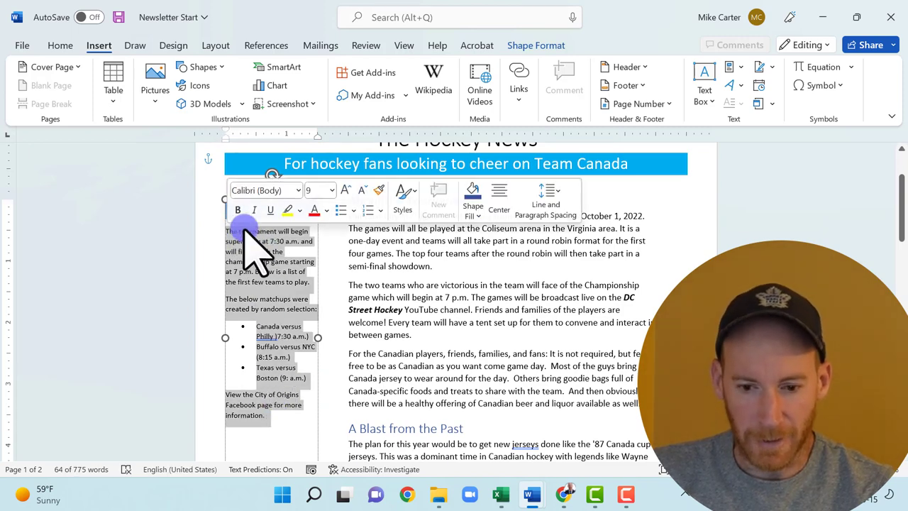
left_click(346, 190)
left_click(346, 190)
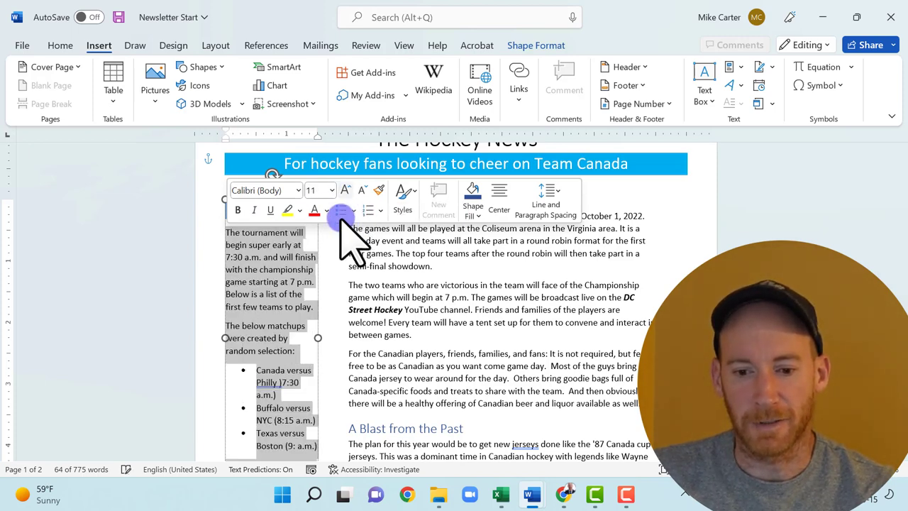
left_click(311, 408)
Lengthen the sidebar text box downward until the closing Facebook page sentence fits completely.
scroll(310, 405, "down", 3)
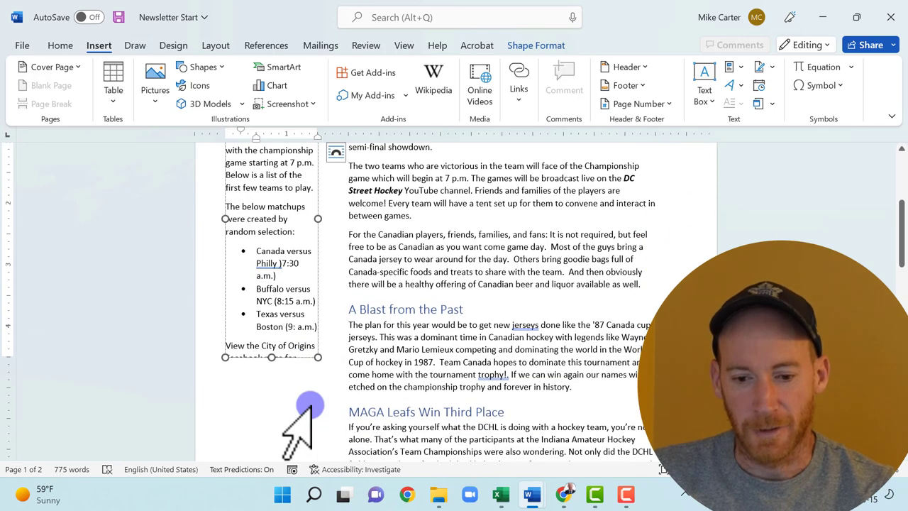
scroll(310, 407, "up", 1)
left_click_drag(270, 386, 271, 409)
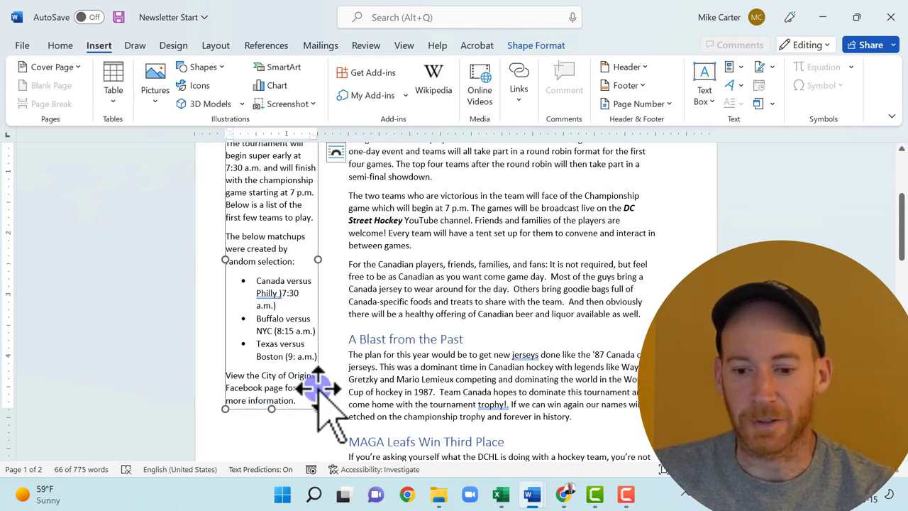
scroll(304, 415, "down", 3)
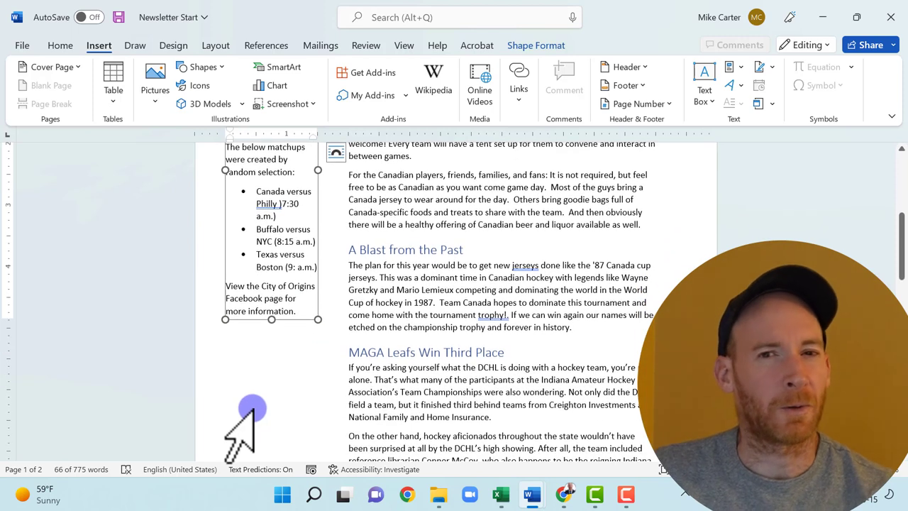
left_click(170, 363)
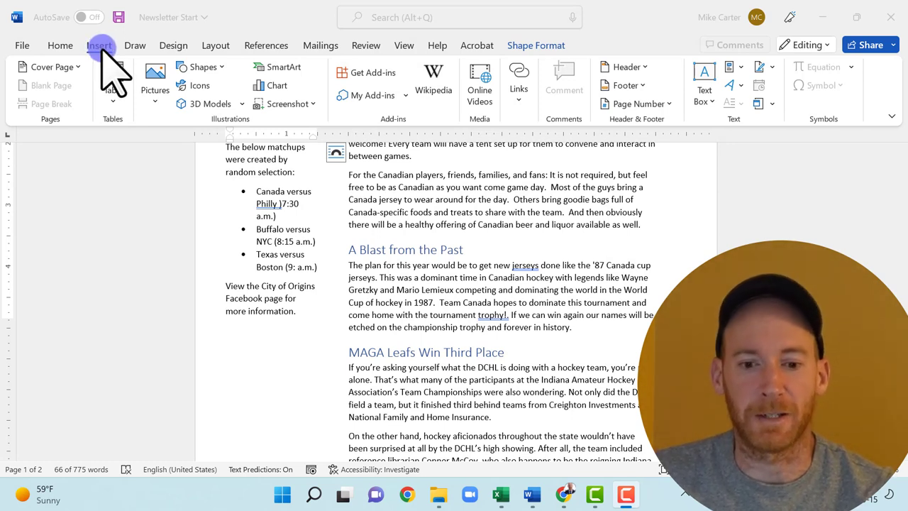
Draw a text box about 2.42 inches high and 1.63 inches wide below the schedule sidebar, beside the "MAGA Leafs Win Third Place" article.
left_click(223, 69)
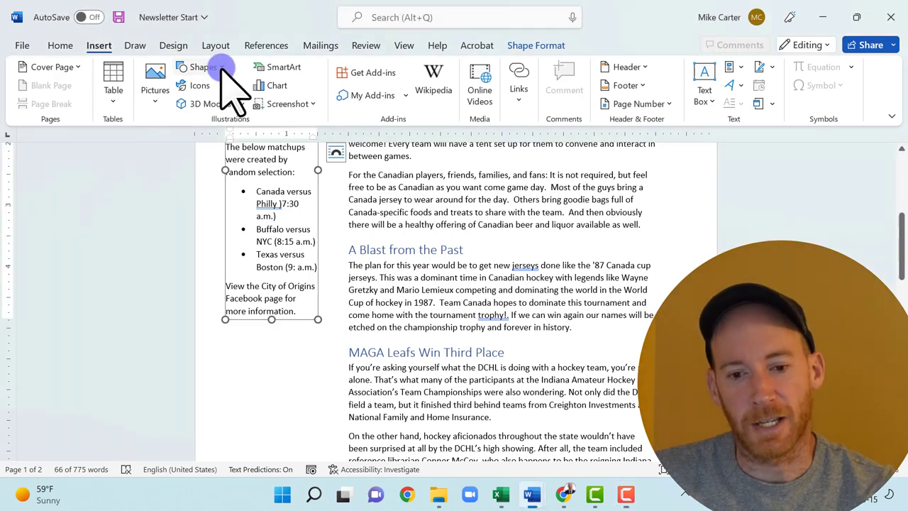
left_click(222, 69)
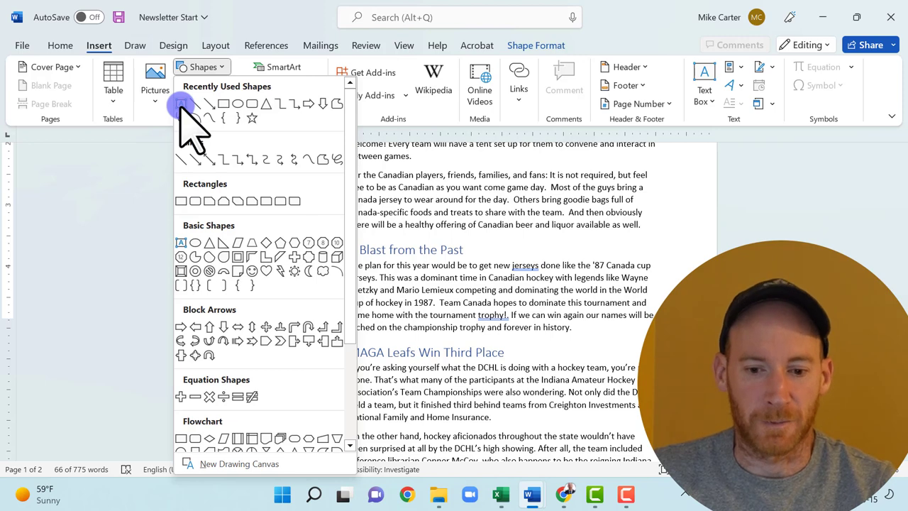
left_click(181, 243)
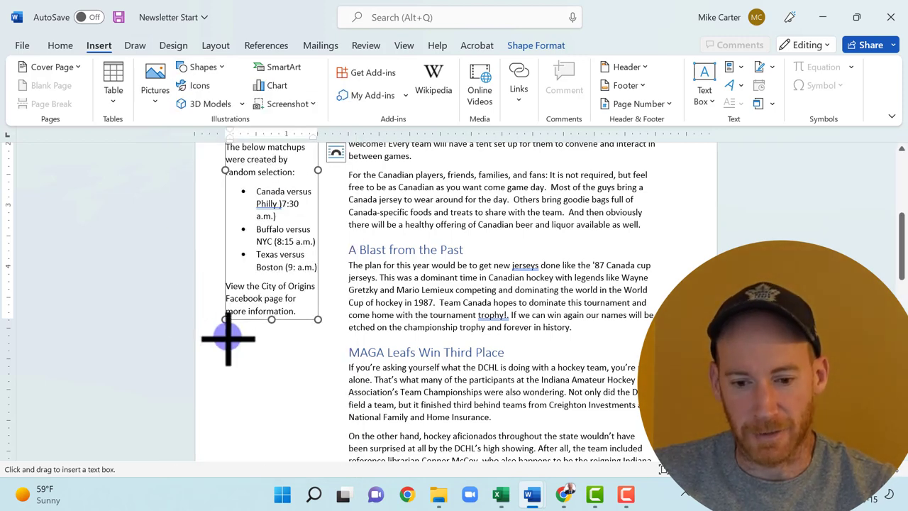
scroll(228, 338, "down", 3)
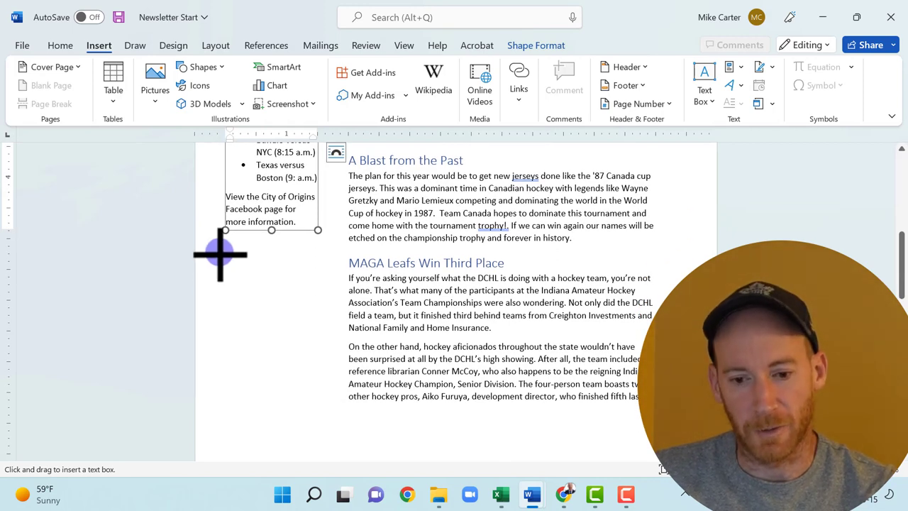
left_click_drag(220, 254, 319, 401)
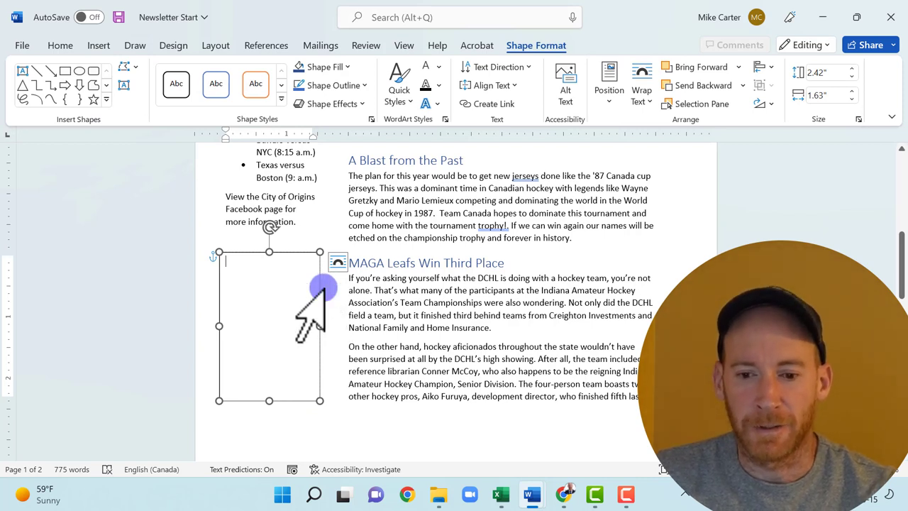
Fill the new text box with a darker blue theme color and set its text fill to white.
left_click(334, 67)
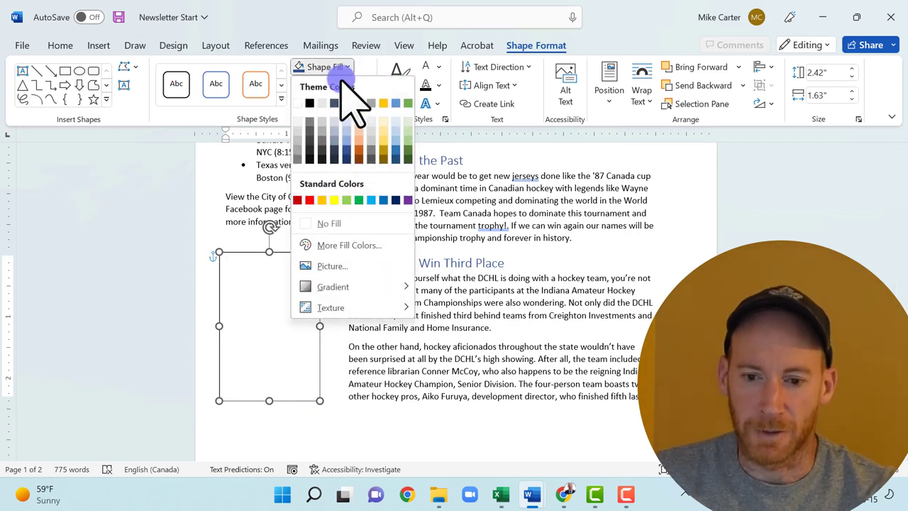
left_click(345, 152)
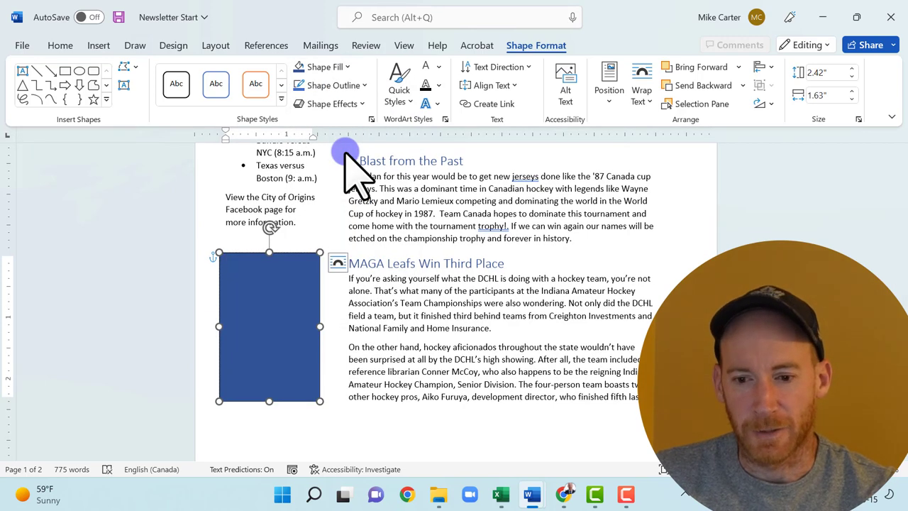
left_click(438, 67)
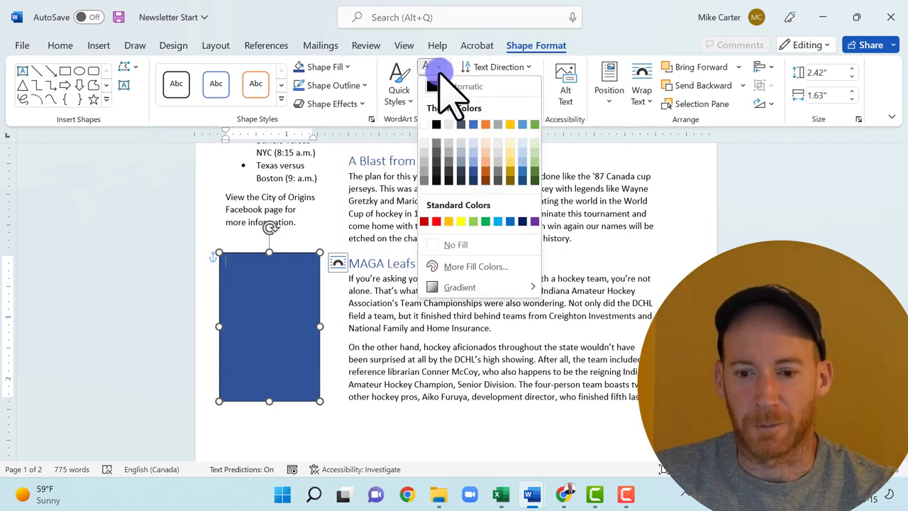
left_click(424, 124)
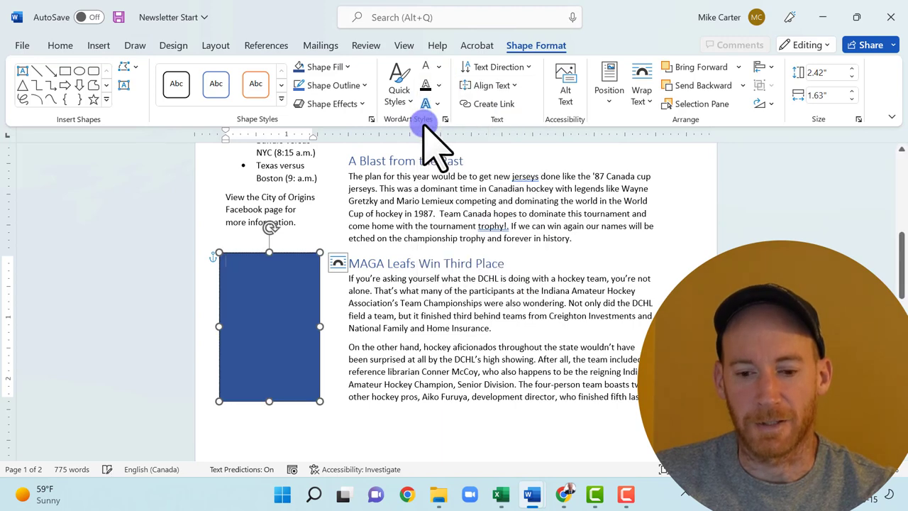
left_click(318, 308)
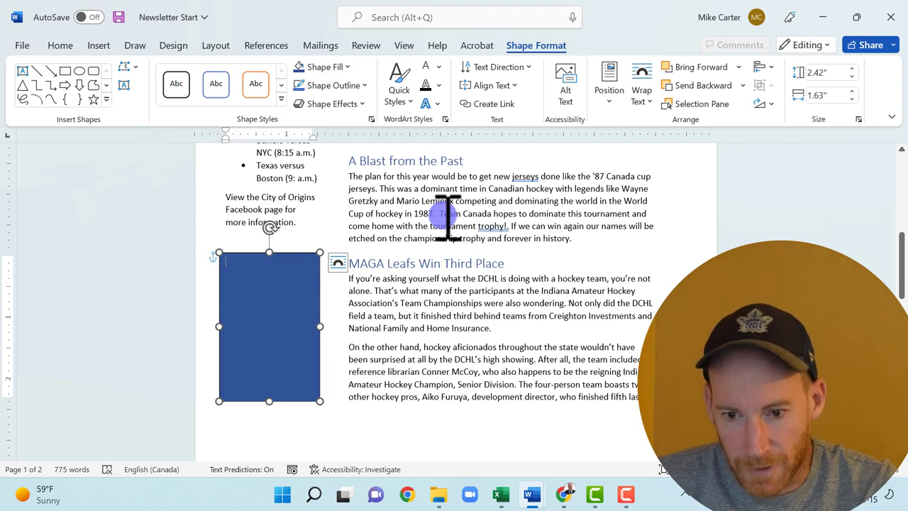
Correct the double punctuation after "trophy" in the "A Blast from the Past" article to a single exclamation mark.
left_click_drag(441, 215, 513, 226)
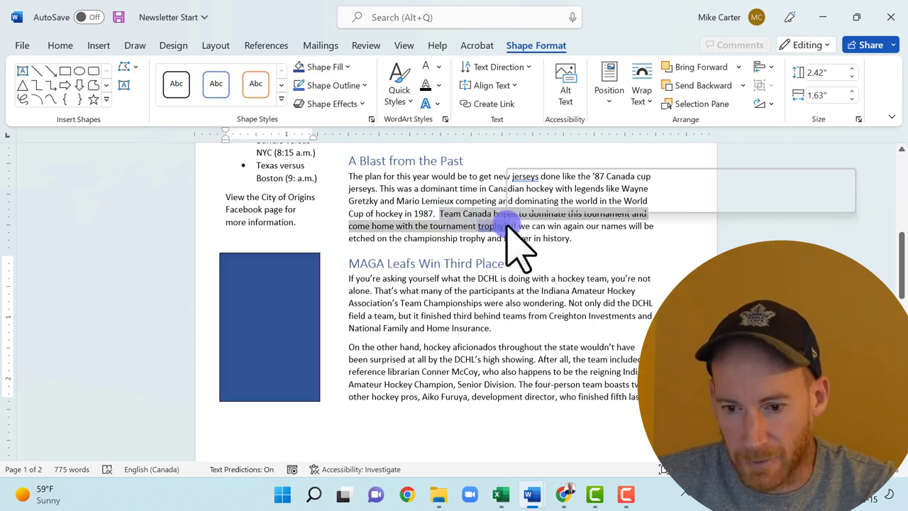
left_click(496, 227)
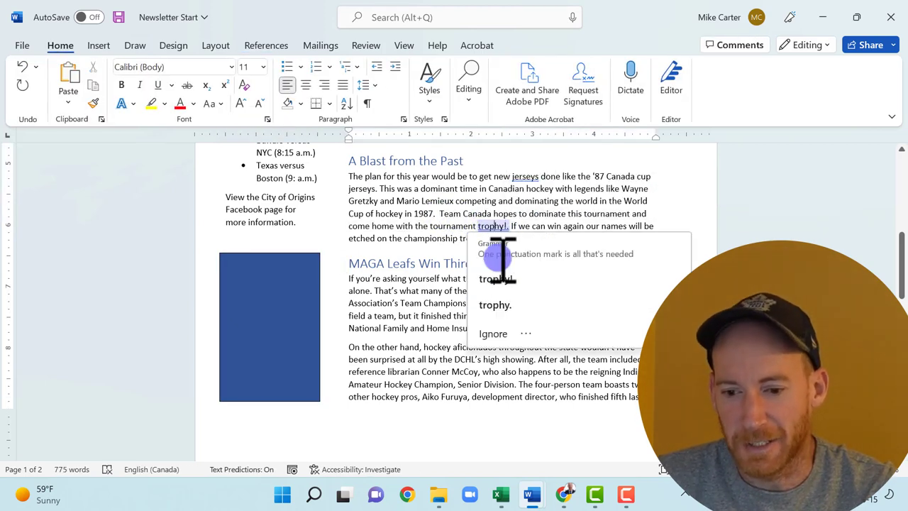
left_click(511, 304)
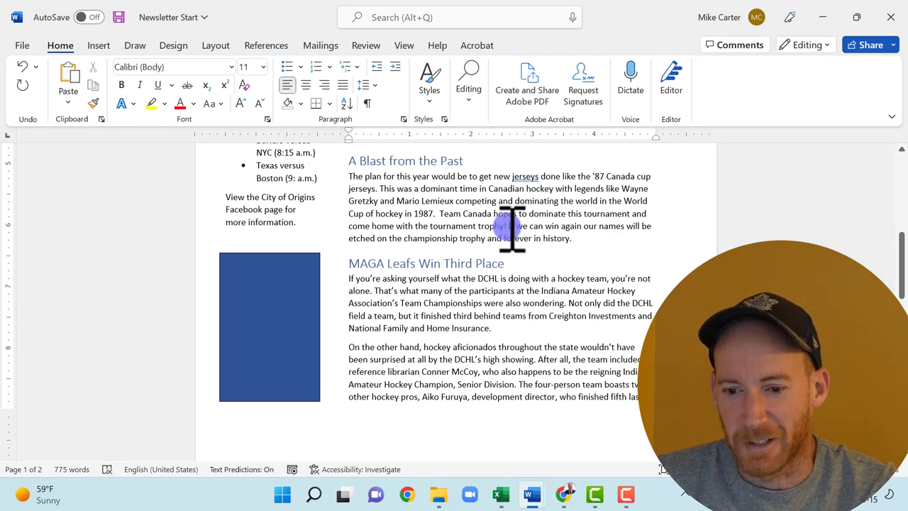
Copy the sentence "Team Canada hopes to dominate this tournament and come home with the tournament trophy!" into the blue text box, keeping source formatting.
left_click_drag(507, 226, 444, 215)
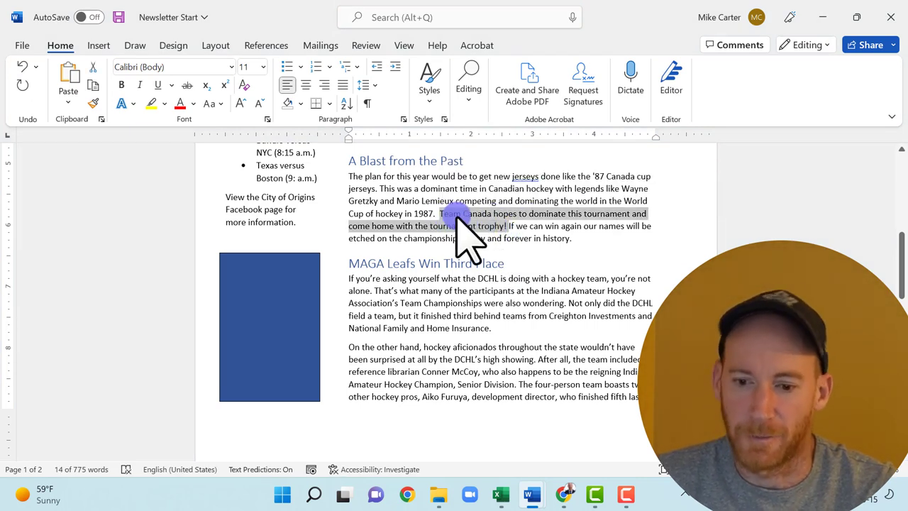
right_click(459, 214)
left_click(494, 226)
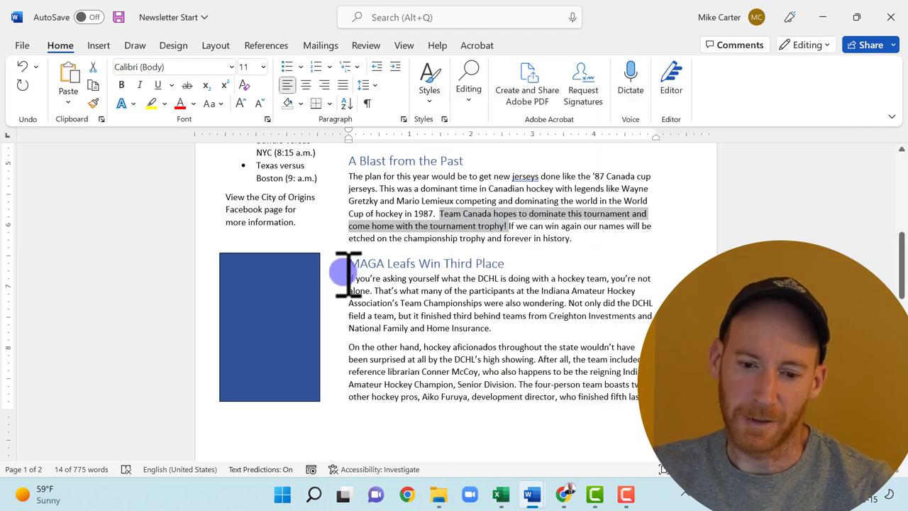
left_click(243, 278)
right_click(241, 277)
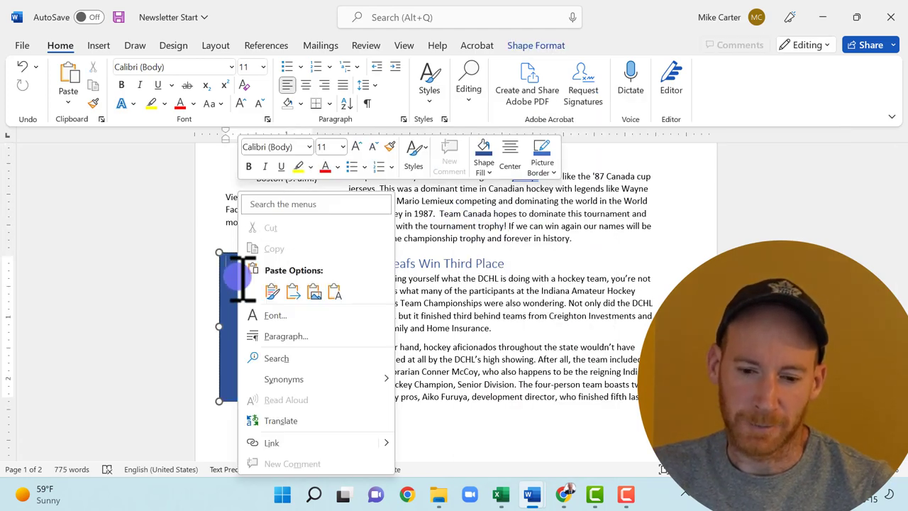
left_click(272, 291)
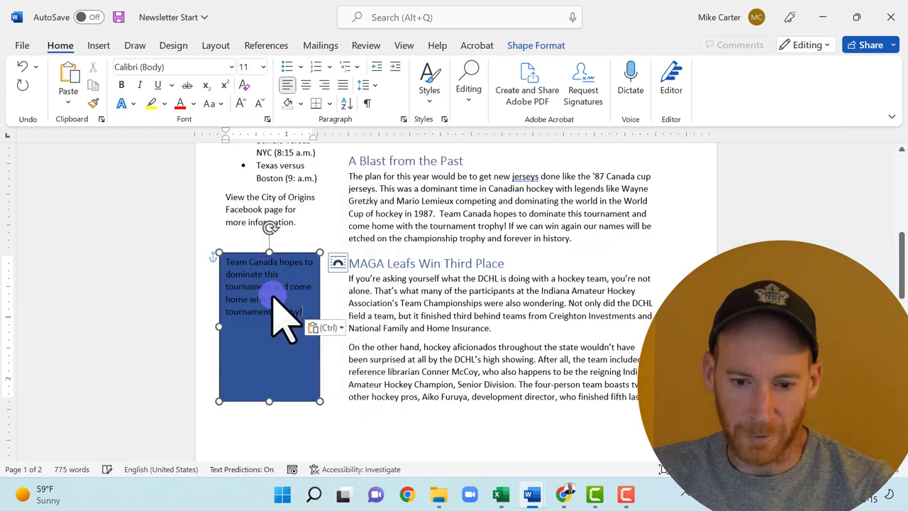
Change the font color of the pasted sentence in the blue text box to white.
left_click_drag(312, 310, 229, 261)
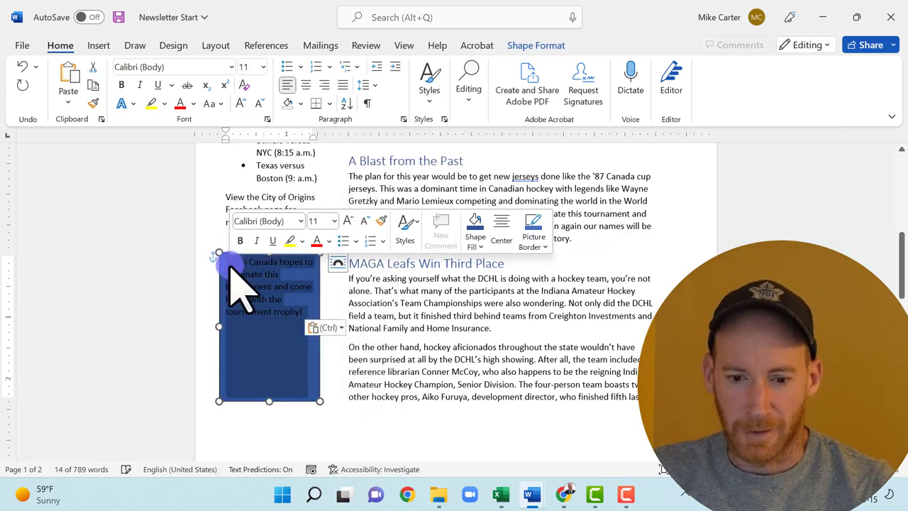
left_click(329, 241)
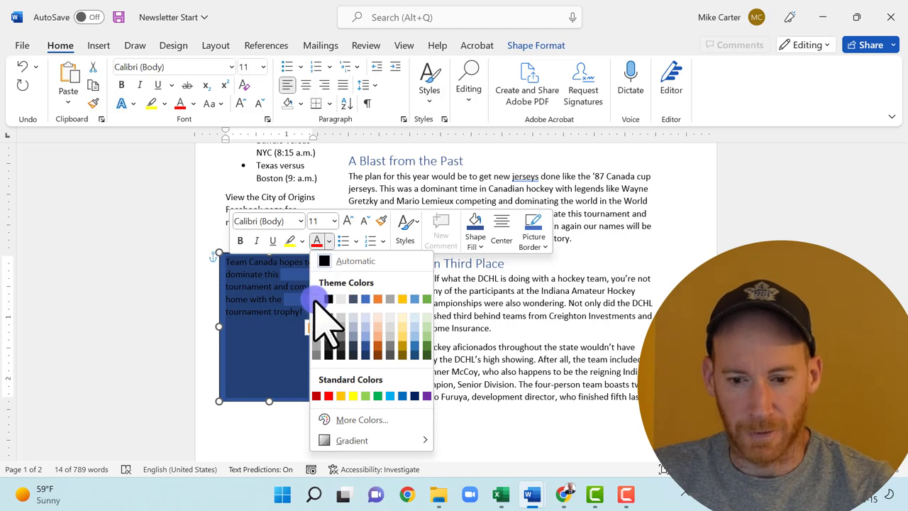
left_click(317, 300)
left_click(301, 314)
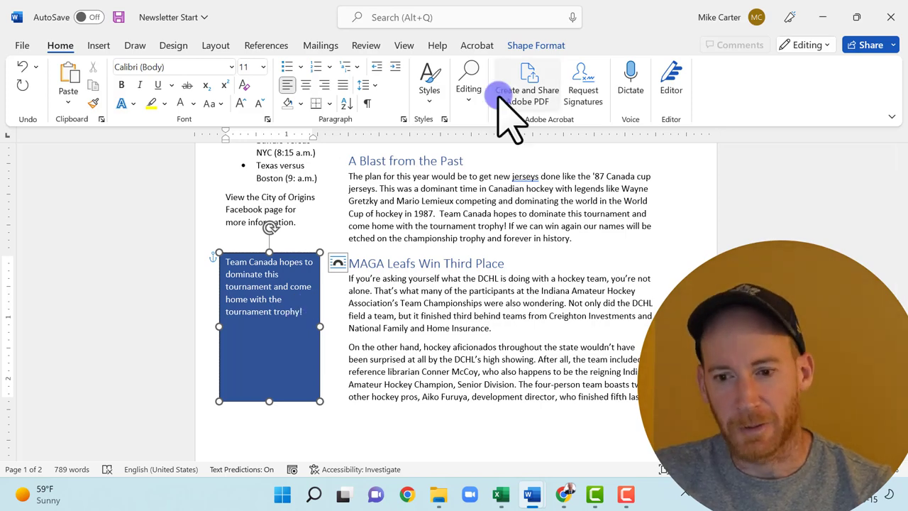
Align the text vertically to the middle of the blue text box.
left_click(546, 45)
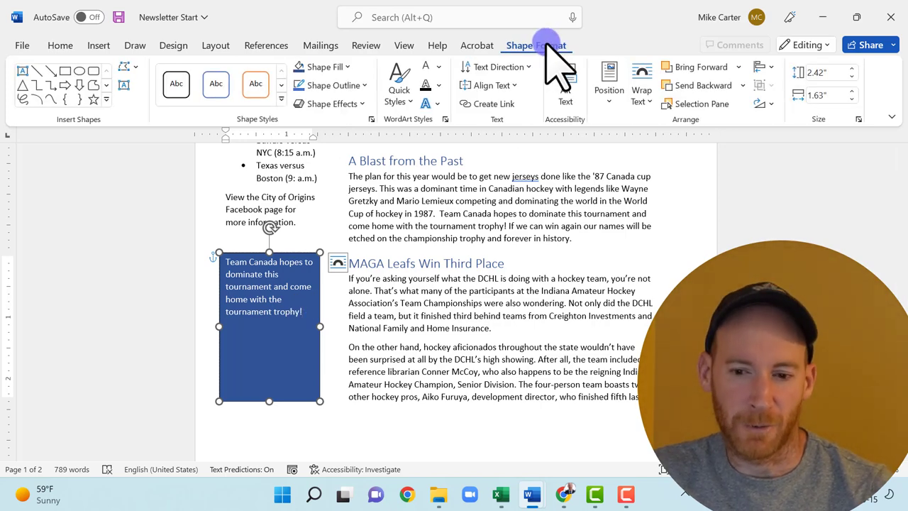
left_click(508, 85)
left_click(508, 162)
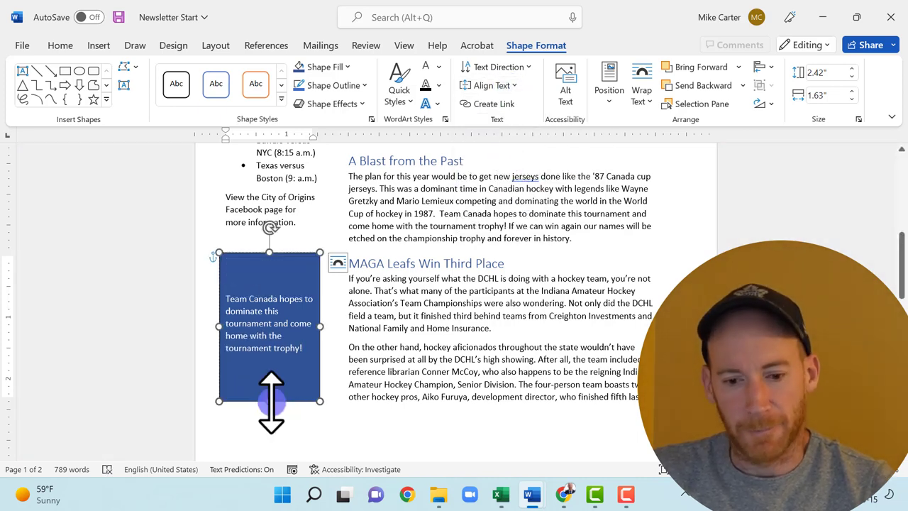
Resize the blue text box to 1.5 inches wide and about 1.48 inches high.
left_click_drag(270, 401, 280, 366)
left_click_drag(280, 355, 280, 337)
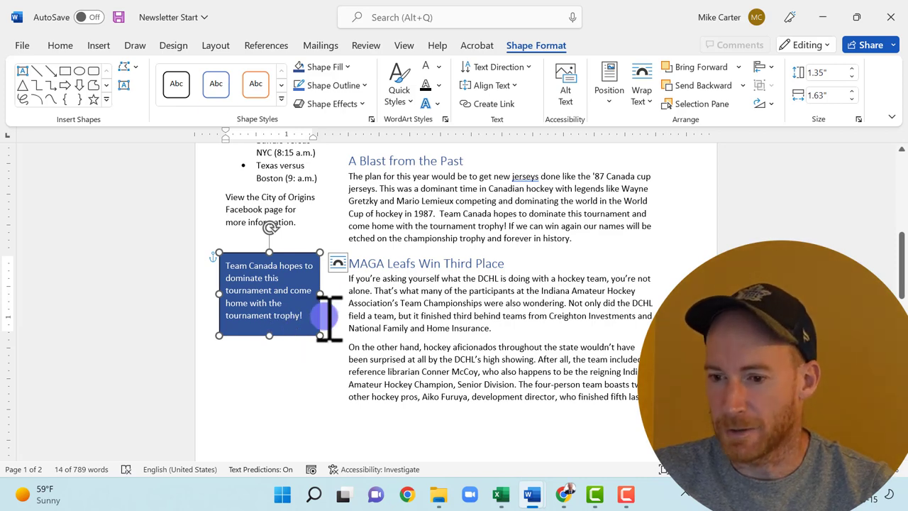
left_click(839, 95)
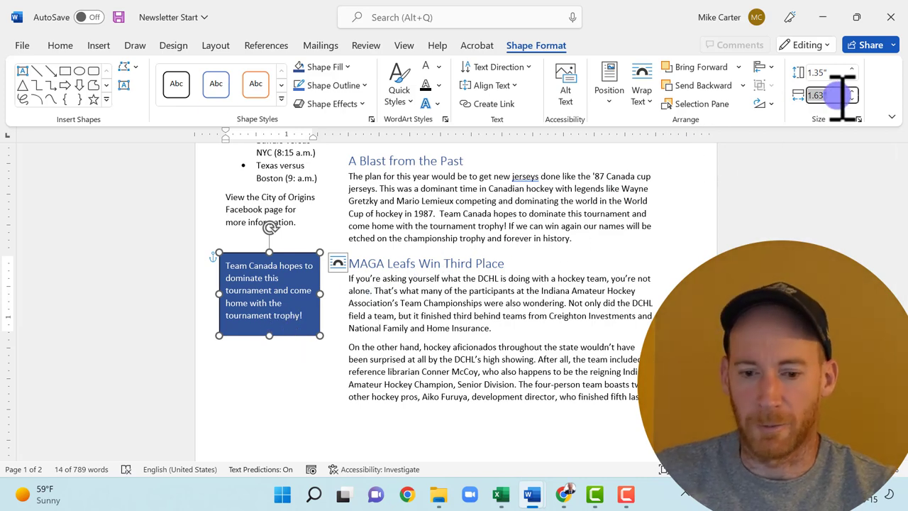
key("BackSpace")
type("1.5")
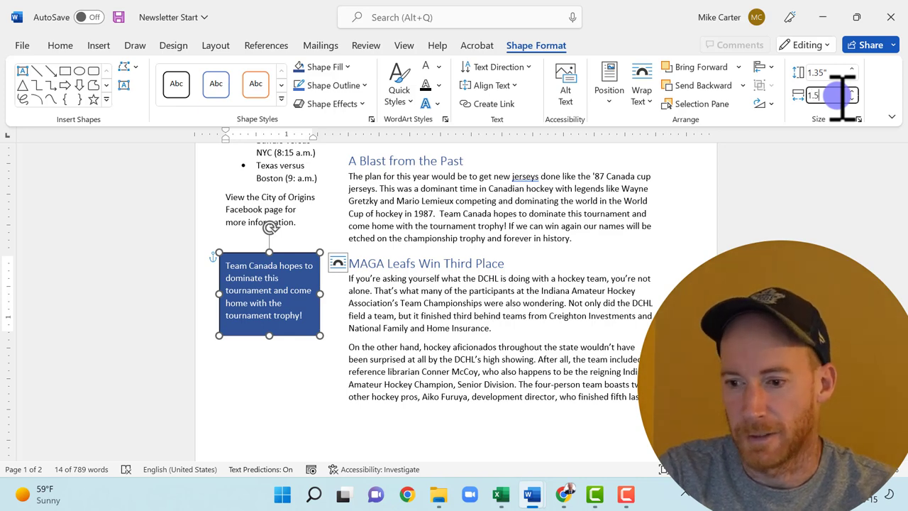
key("Return")
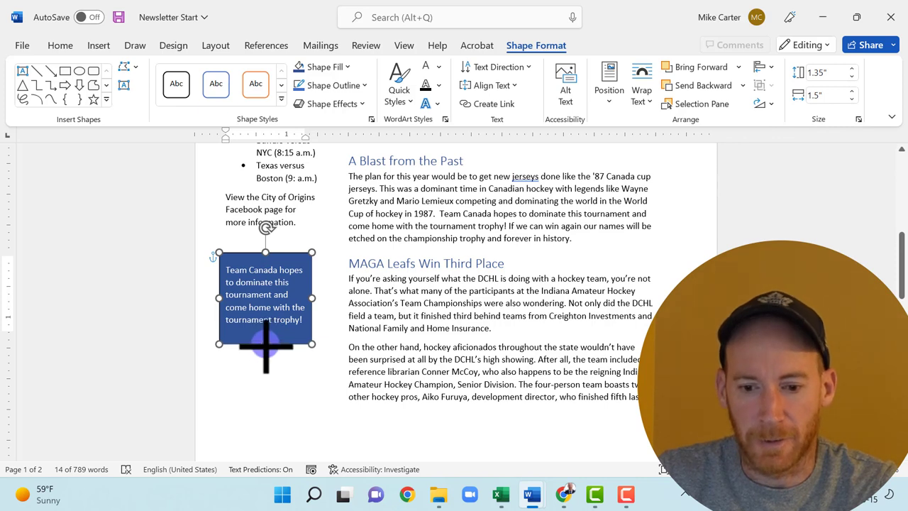
left_click_drag(265, 335, 265, 343)
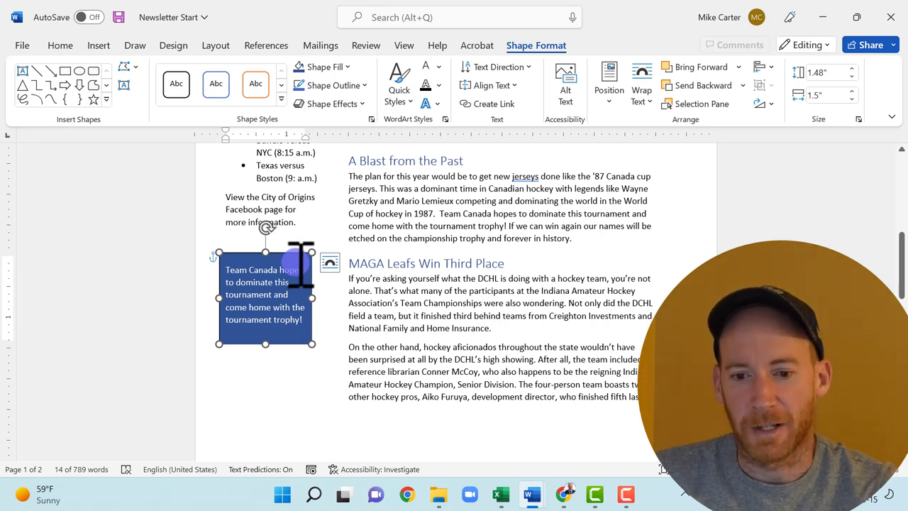
Apply the first preset in the Bevel group as a shape effect to the blue pull-quote text box.
left_click(351, 106)
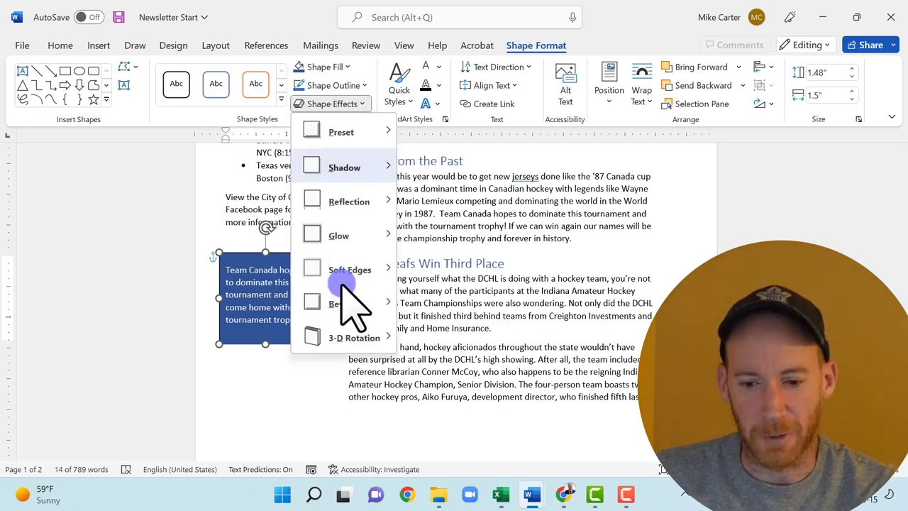
mouse_move(342, 298)
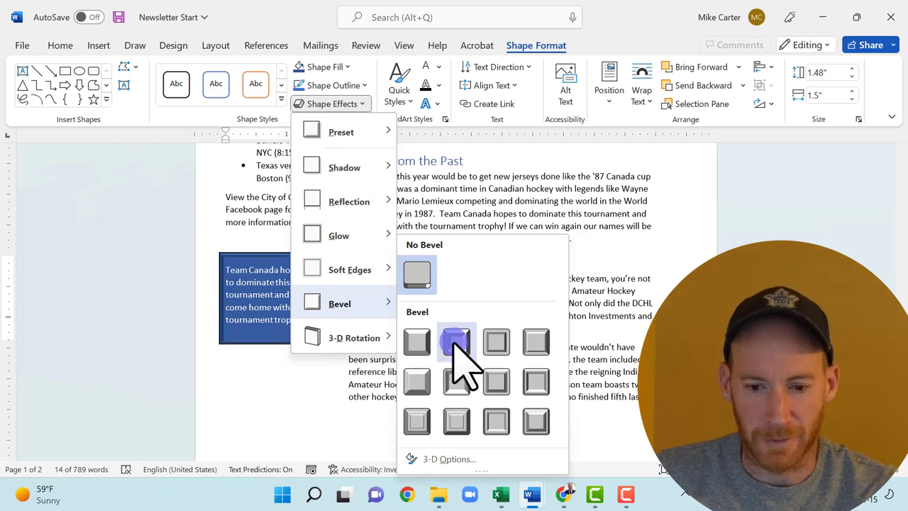
left_click(420, 342)
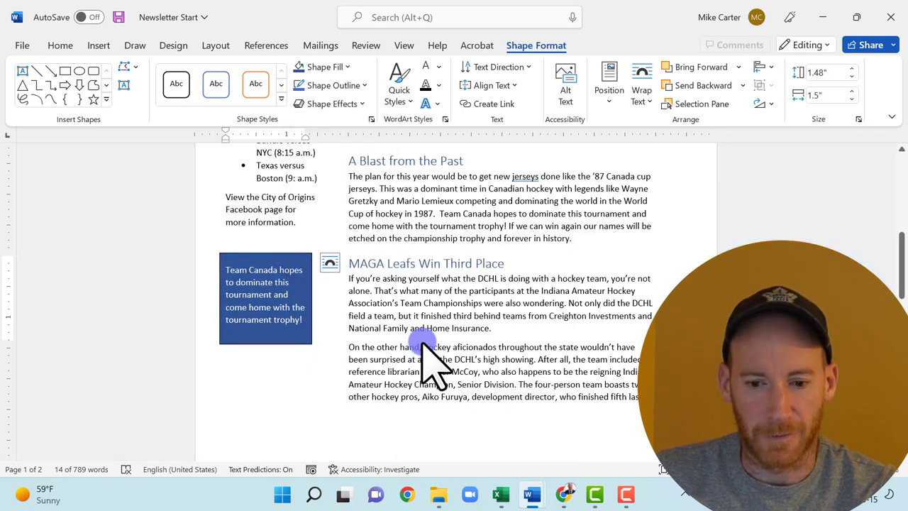
left_click(319, 348)
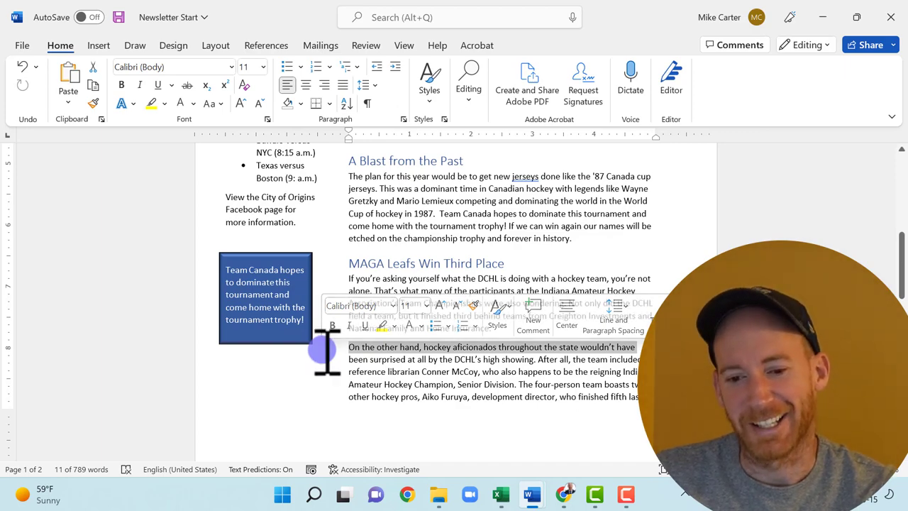
Review the layout of the newsletter's first page, including the schedule sidebar, article text and beveled pull-quote box.
scroll(327, 351, "up", 5)
scroll(326, 351, "up", 2)
scroll(327, 351, "down", 4)
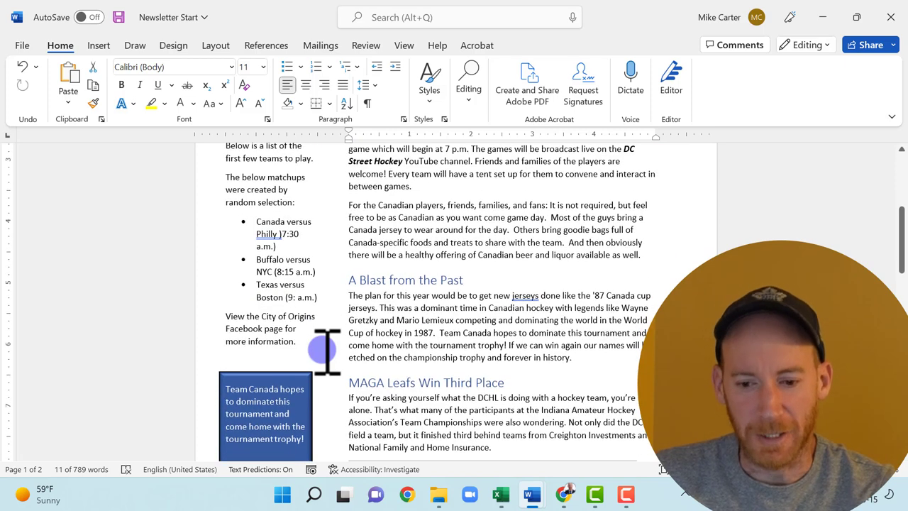
scroll(326, 352, "down", 3)
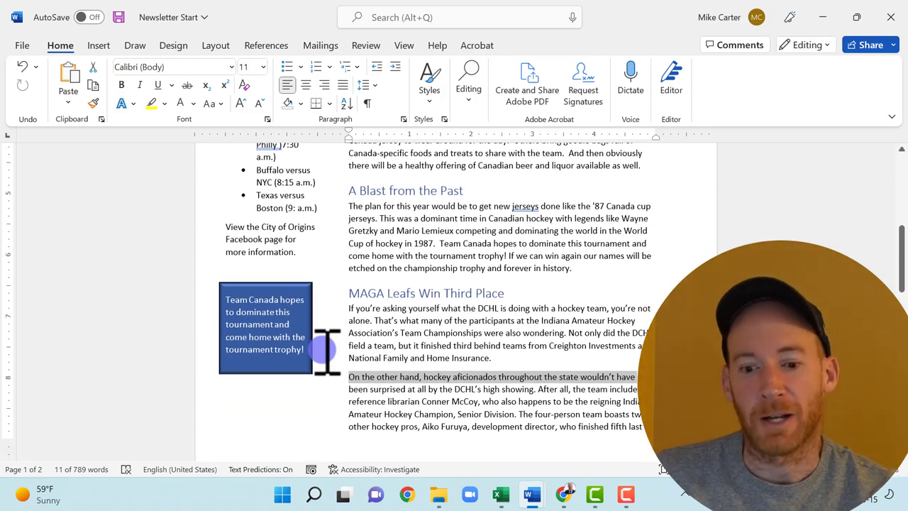
scroll(327, 351, "up", 4)
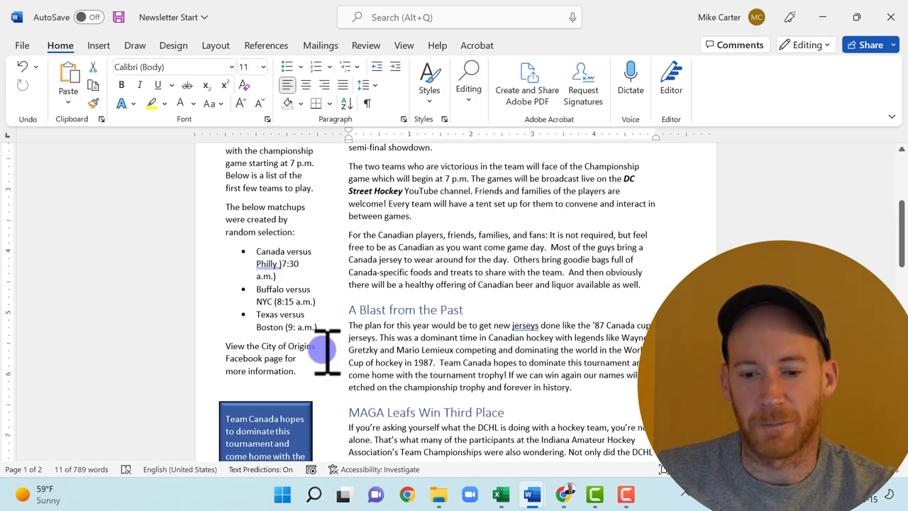
scroll(327, 351, "up", 2)
scroll(326, 351, "down", 3)
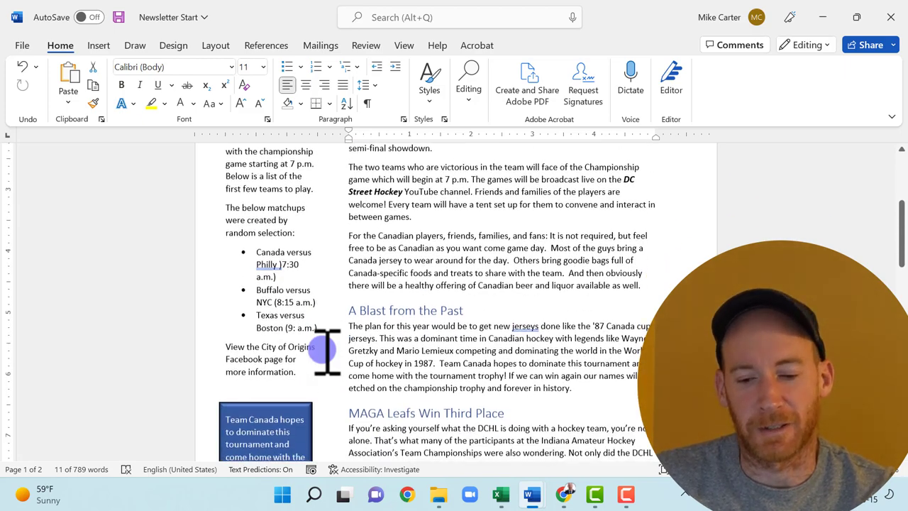
scroll(326, 352, "down", 3)
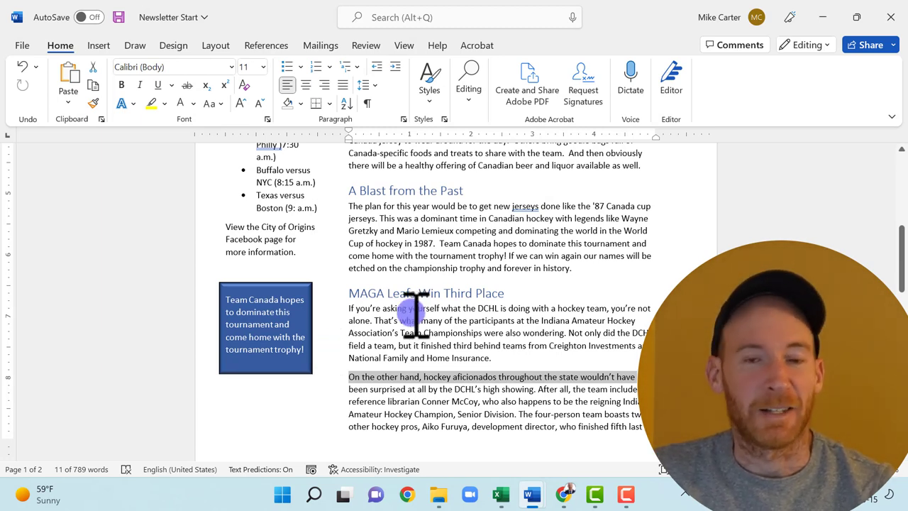
Add a dropped drop cap spanning 2 lines to the first letter of the "About the Tournament" article.
scroll(416, 312, "up", 5)
scroll(416, 312, "up", 2)
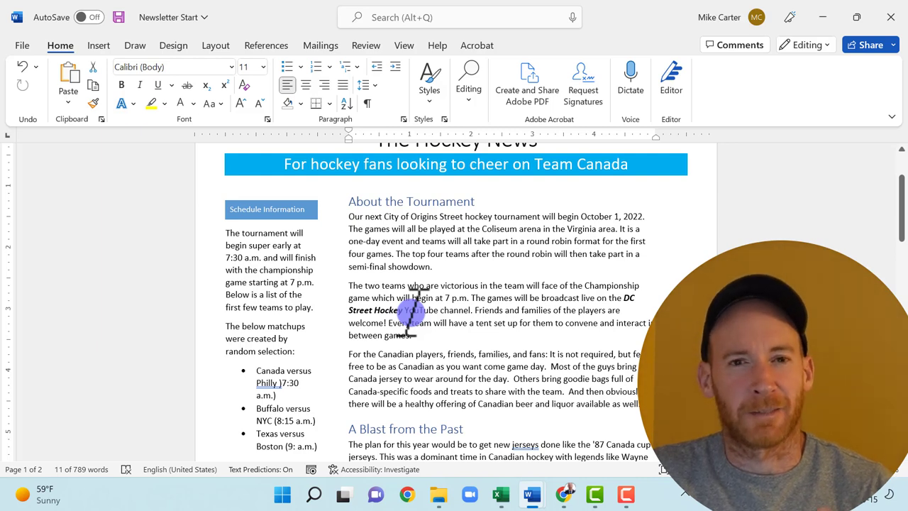
double_click(356, 217)
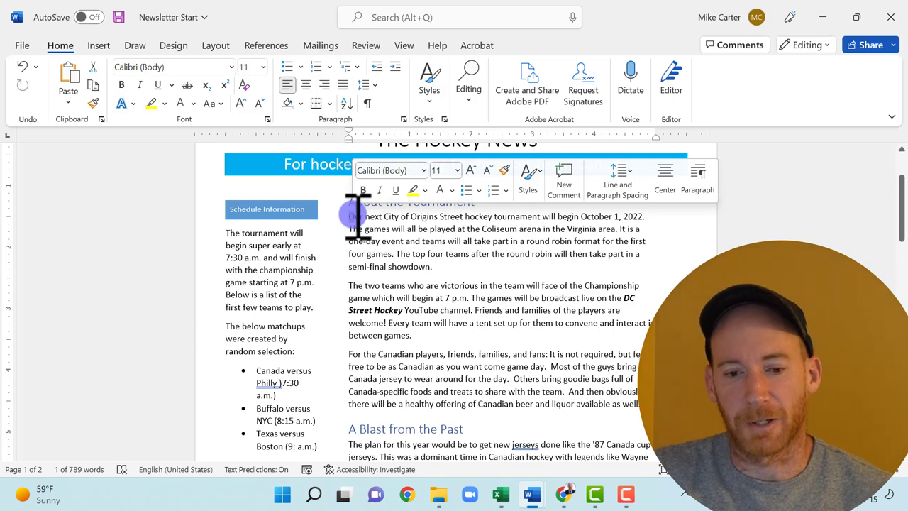
left_click(99, 45)
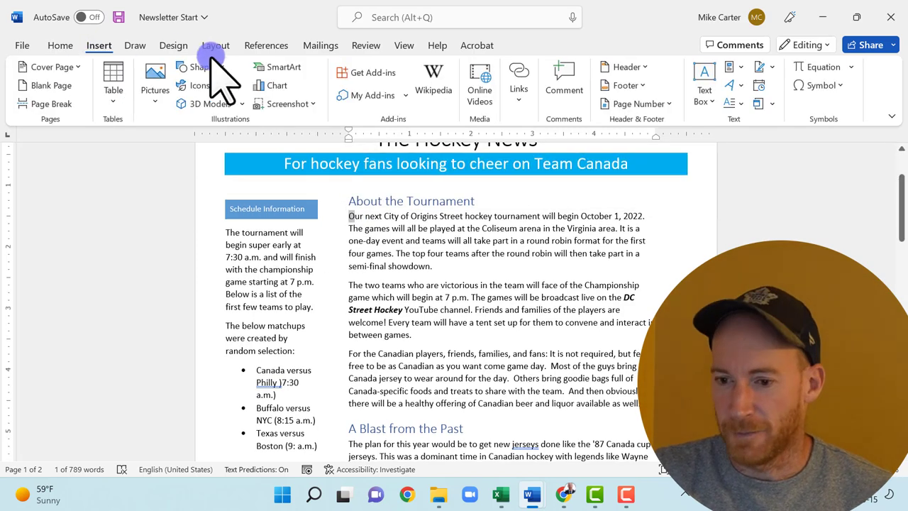
left_click(740, 103)
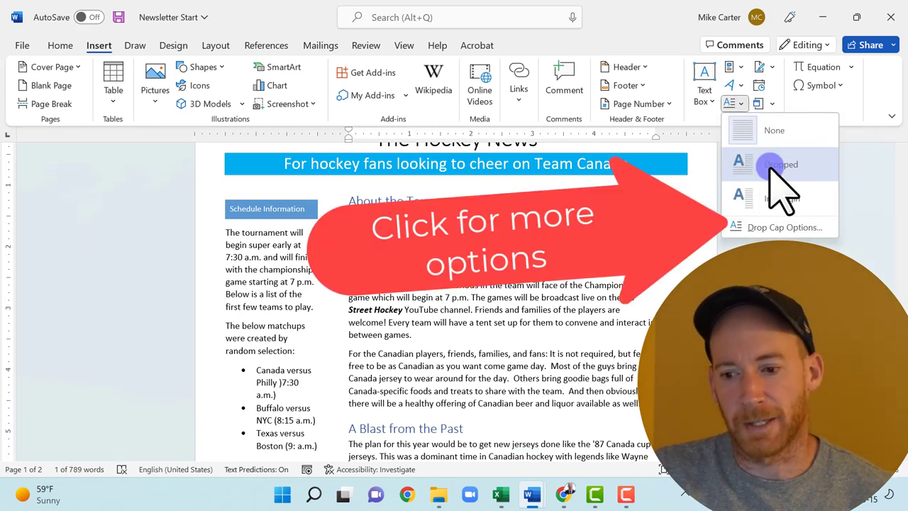
left_click(784, 227)
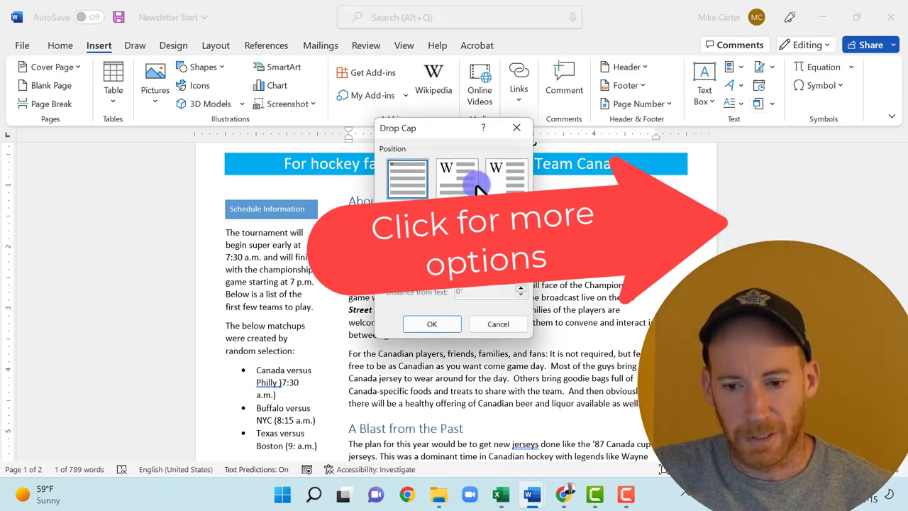
left_click(465, 186)
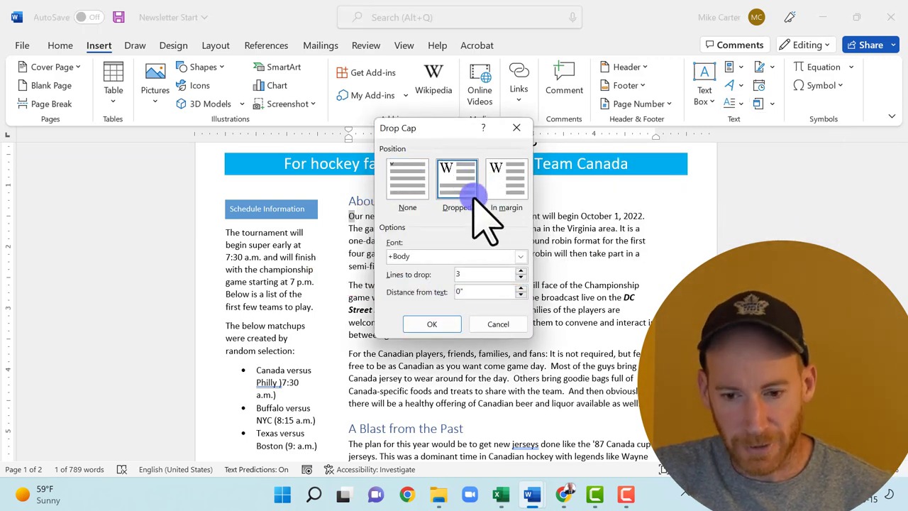
left_click(521, 277)
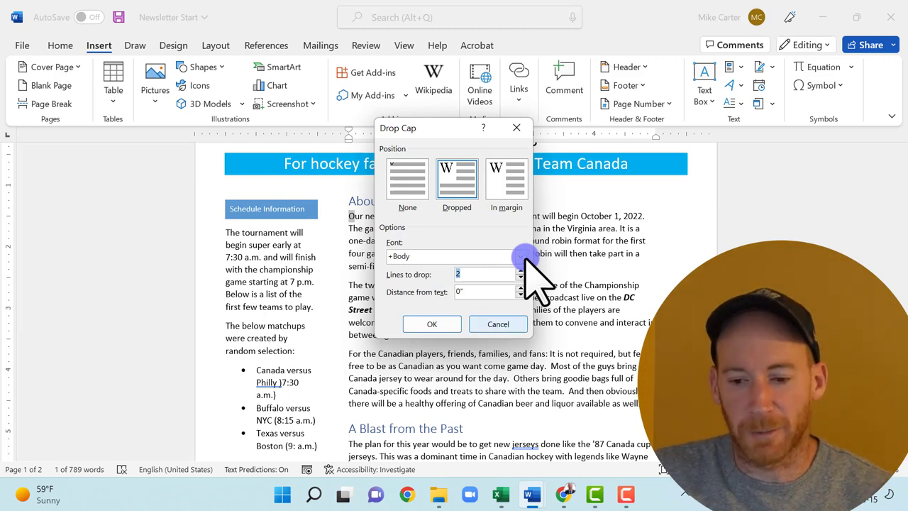
left_click(434, 324)
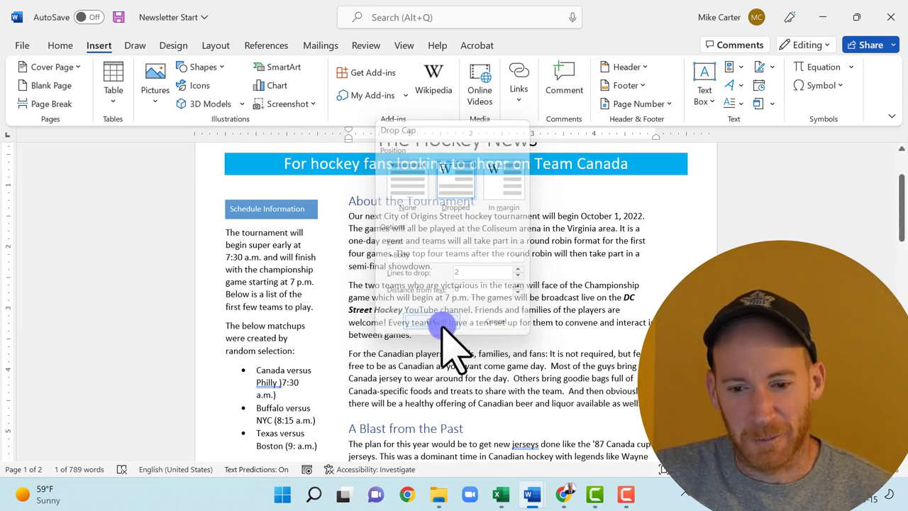
Add a dropped drop cap spanning 2 lines to the first letter of the "A Blast from the Past" article.
scroll(401, 289, "down", 4)
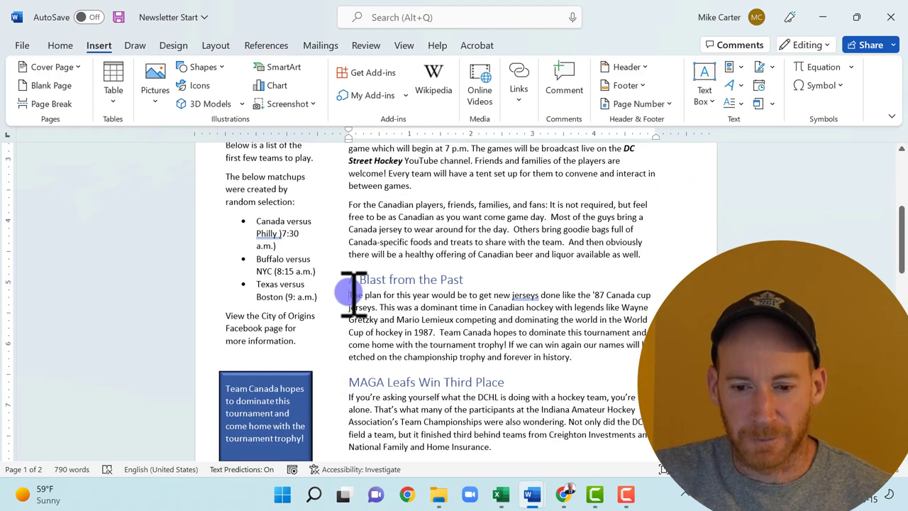
left_click_drag(358, 291, 350, 295)
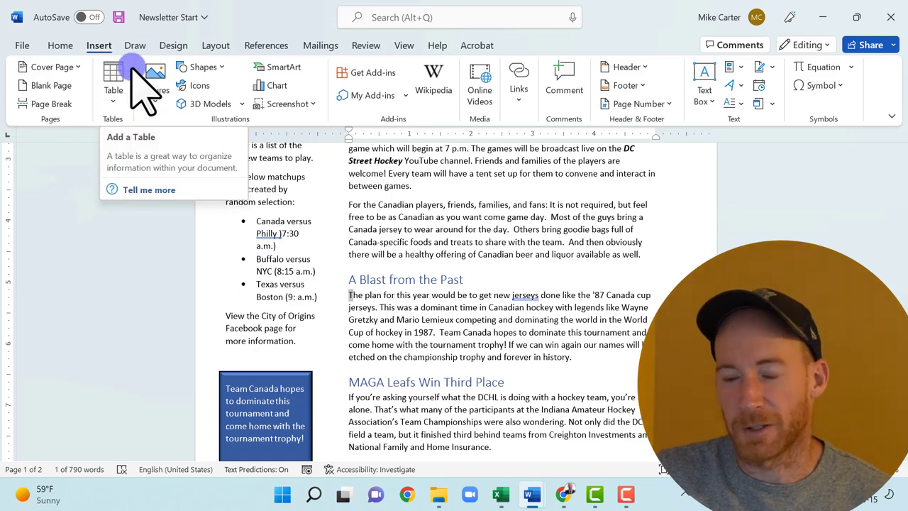
left_click(740, 105)
left_click(770, 164)
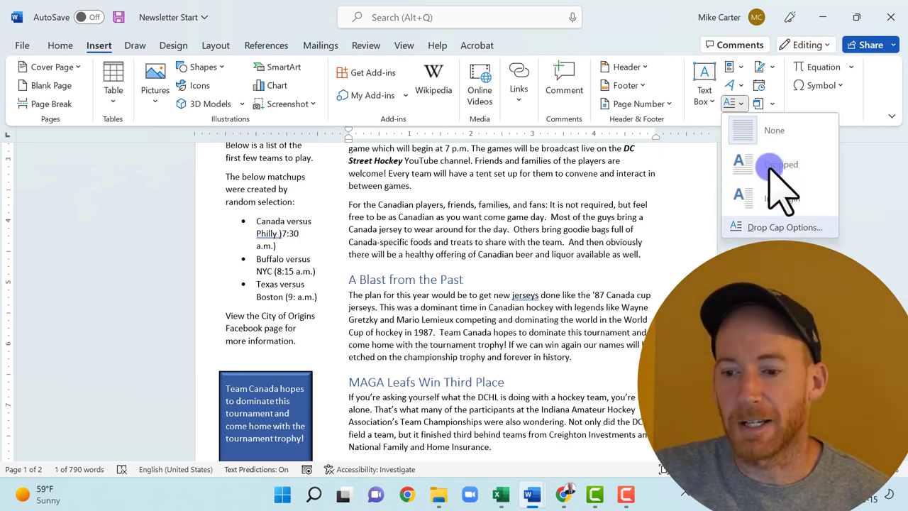
left_click(776, 227)
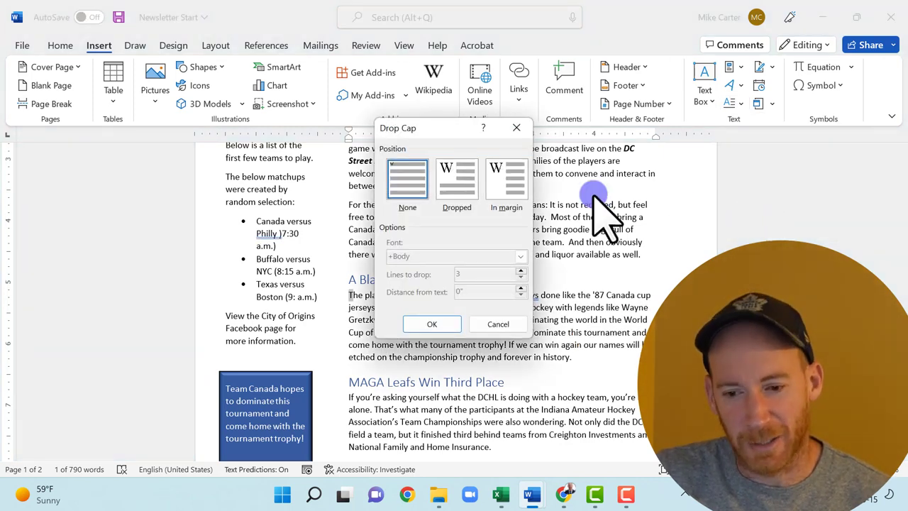
left_click(457, 177)
left_click(519, 272)
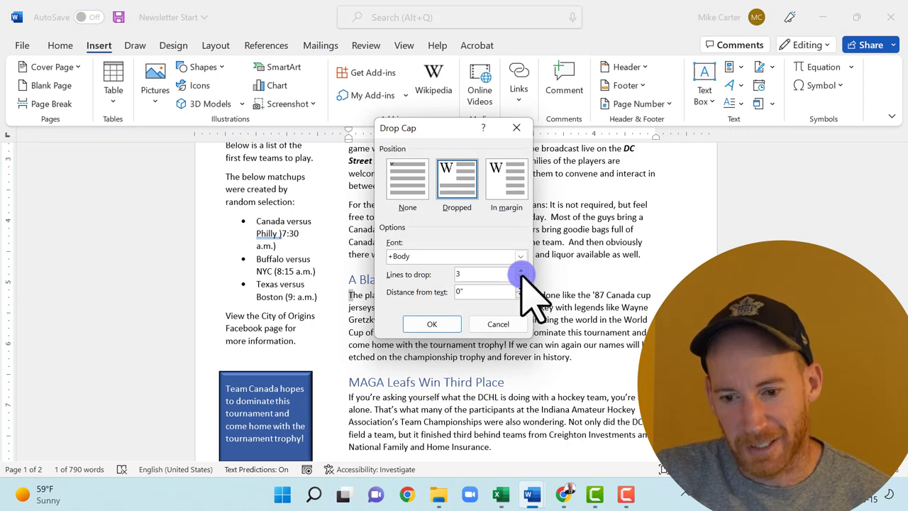
left_click(520, 277)
left_click(431, 323)
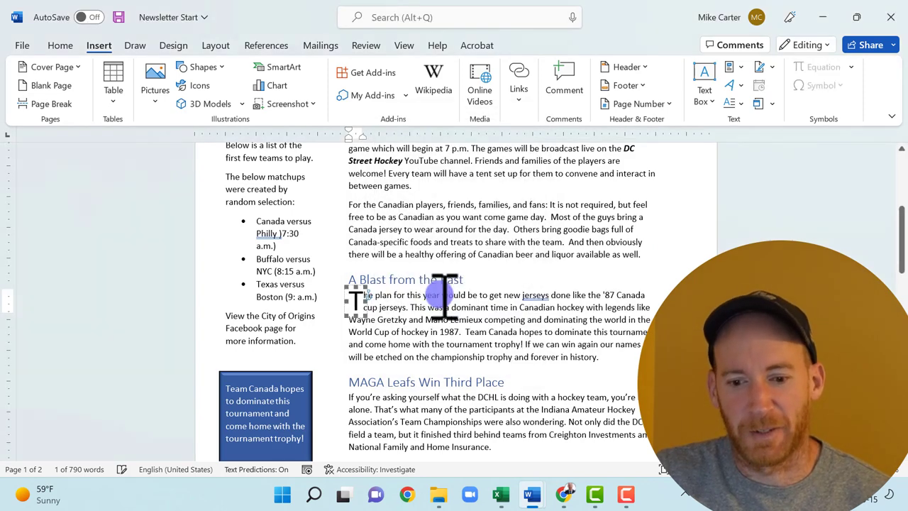
Add a dropped drop cap spanning 2 lines to the first letter of the "MAGA Leafs Win Third Place" article.
scroll(445, 297, "down", 1)
scroll(444, 296, "down", 2)
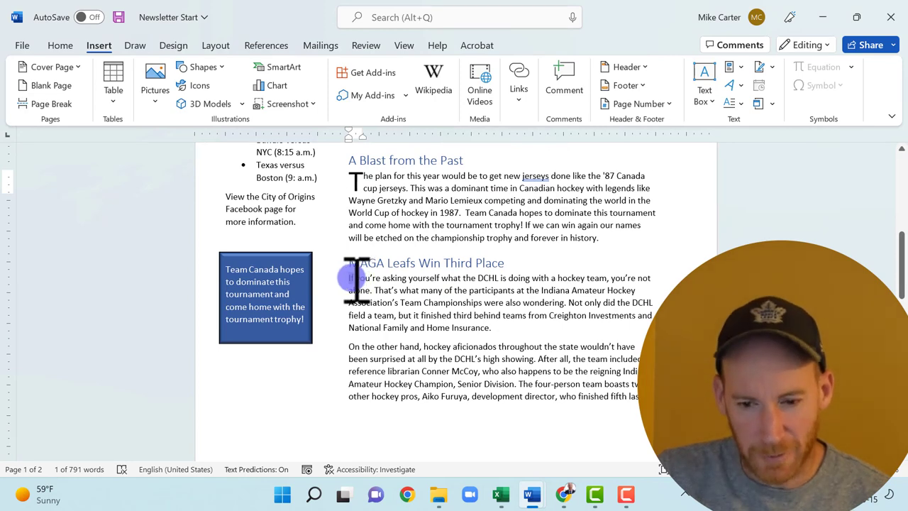
left_click(357, 279)
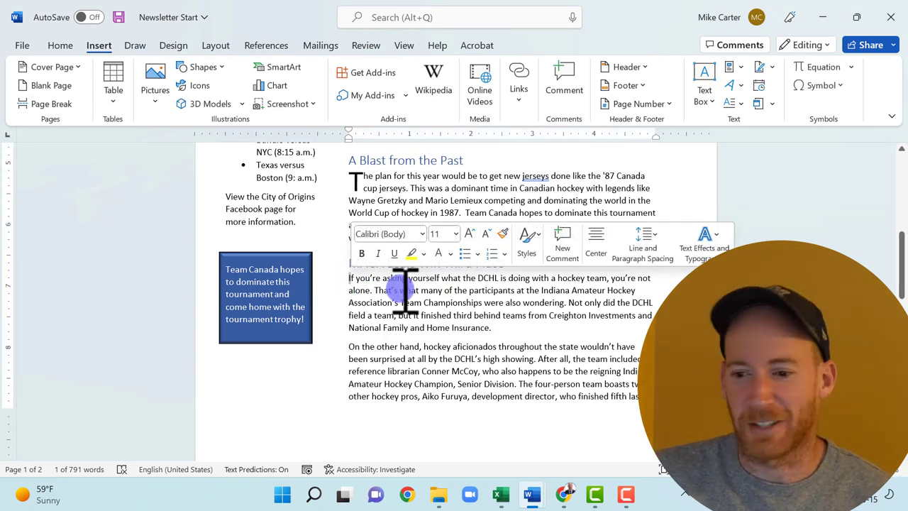
left_click(734, 103)
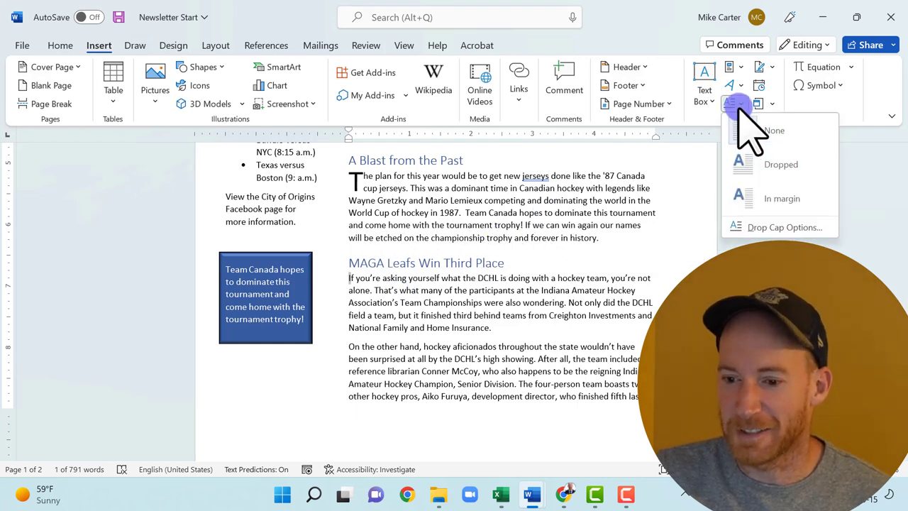
left_click(769, 228)
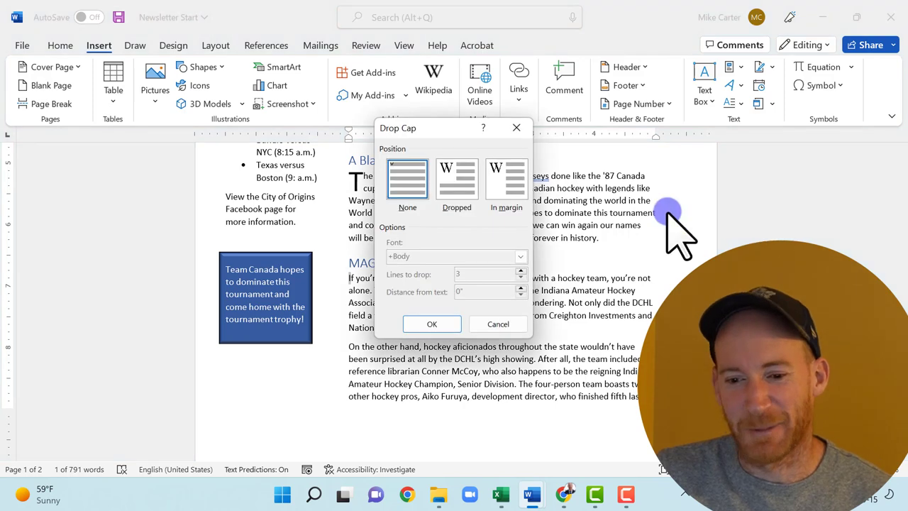
left_click(454, 177)
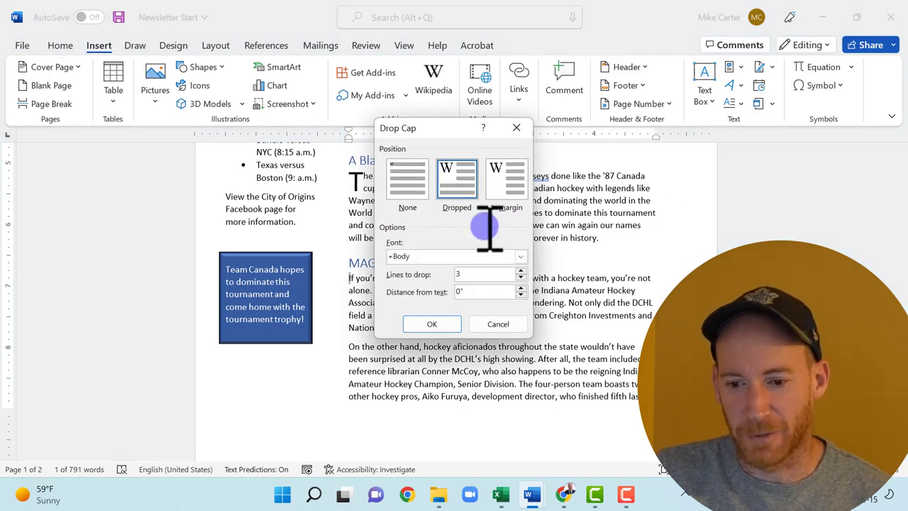
left_click(520, 278)
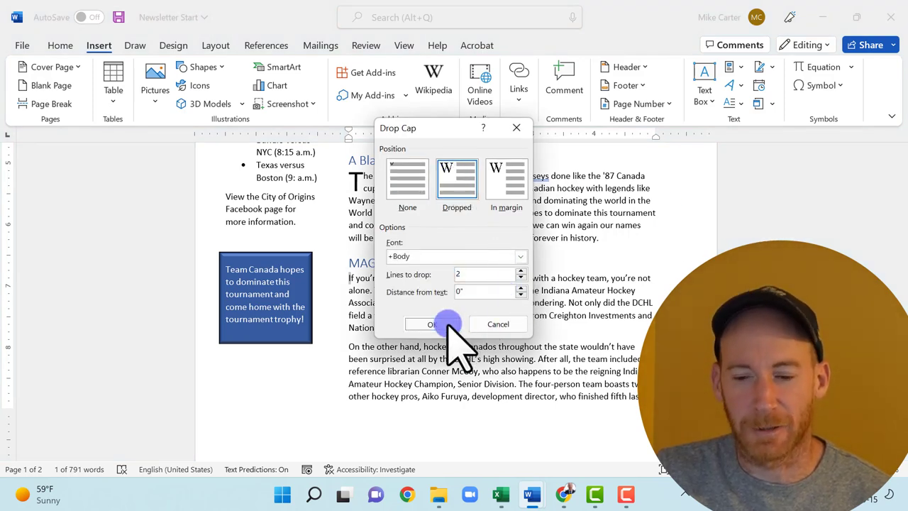
left_click(444, 325)
left_click(438, 291)
Add a dropped drop cap spanning 2 lines to the first letter of the "Time for Canada's Redemption" article.
scroll(433, 292, "down", 5)
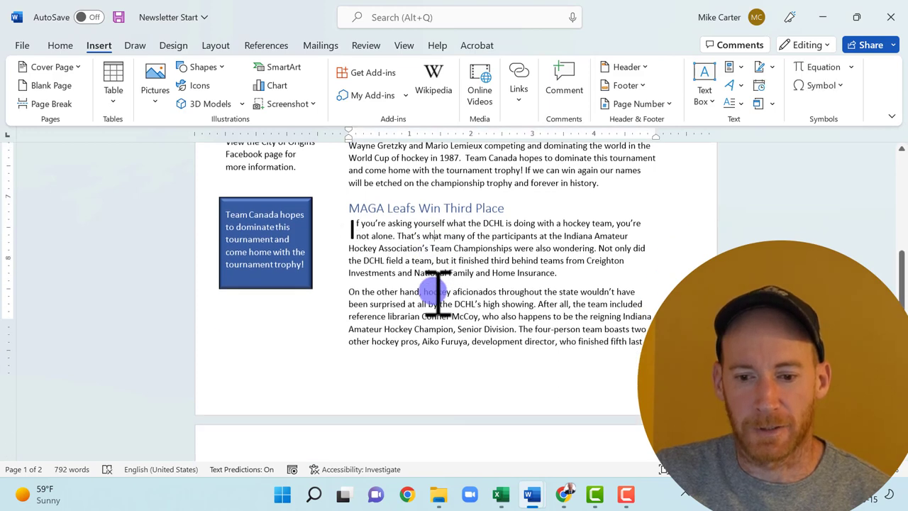
scroll(355, 334, "down", 1)
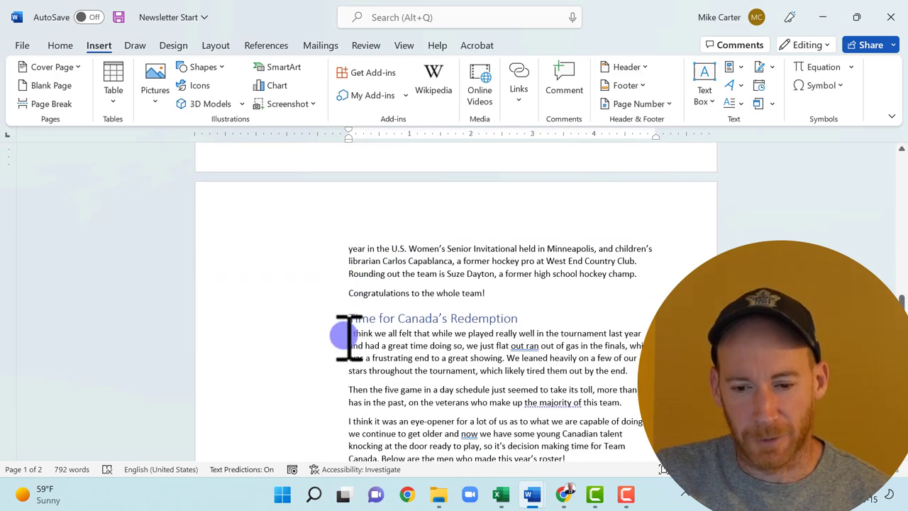
scroll(348, 337, "down", 2)
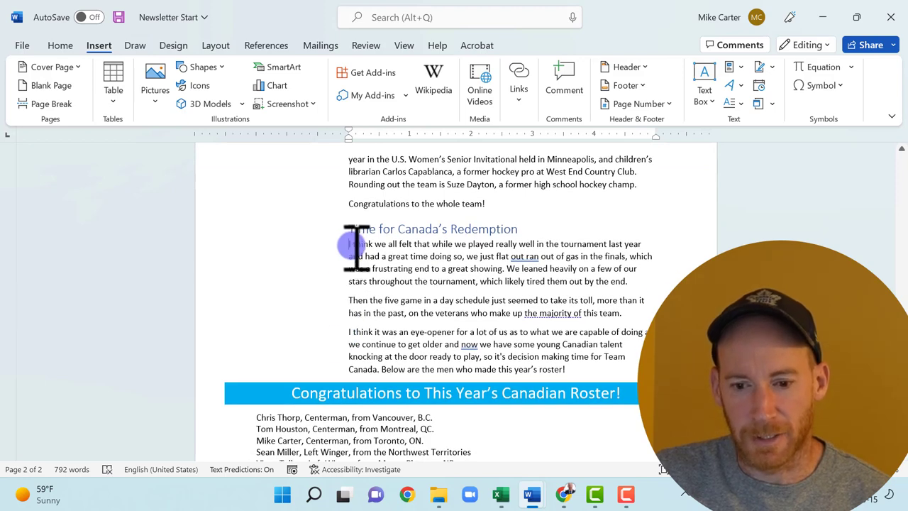
double_click(353, 244)
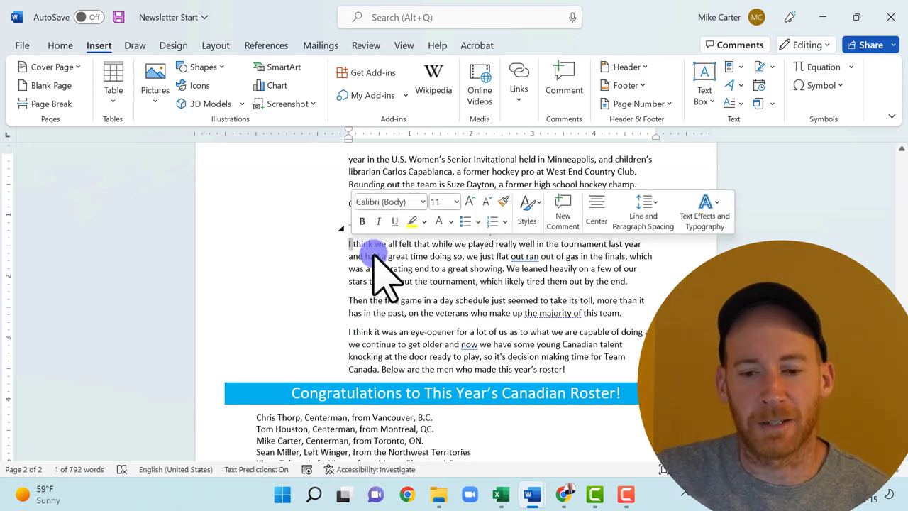
left_click(735, 105)
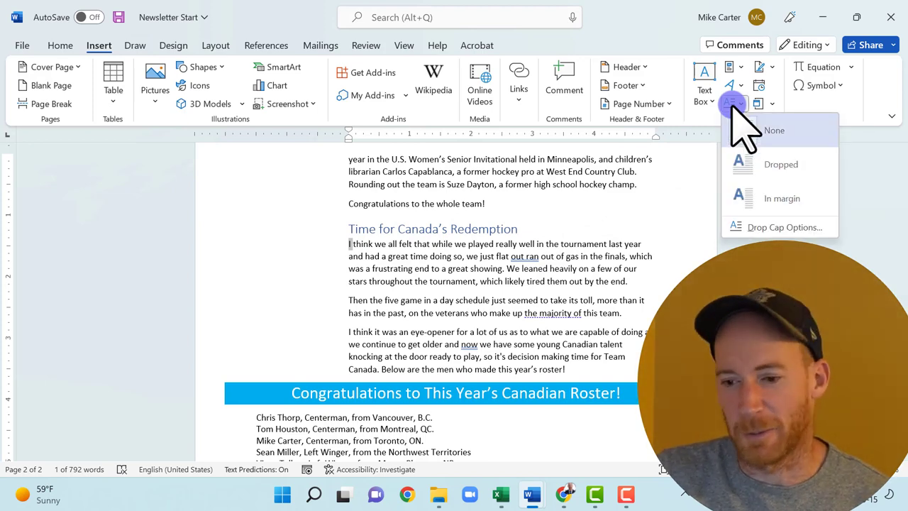
left_click(756, 226)
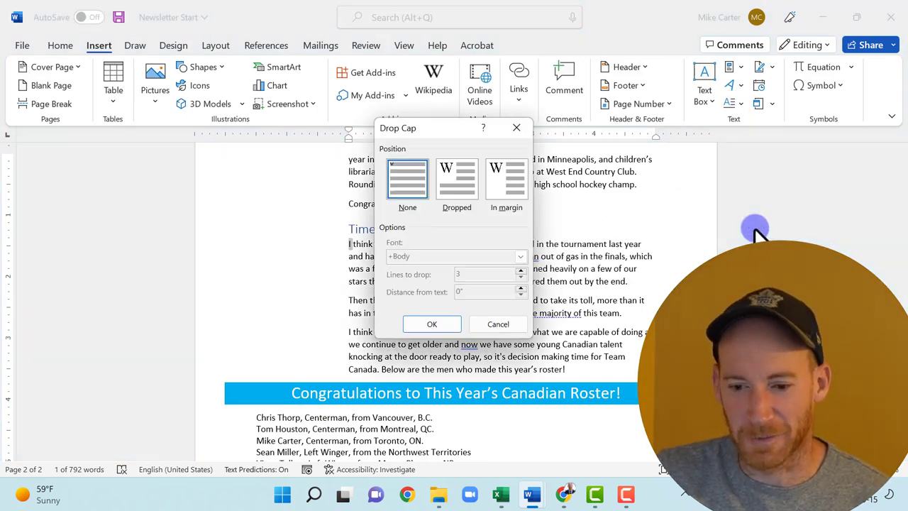
left_click(456, 183)
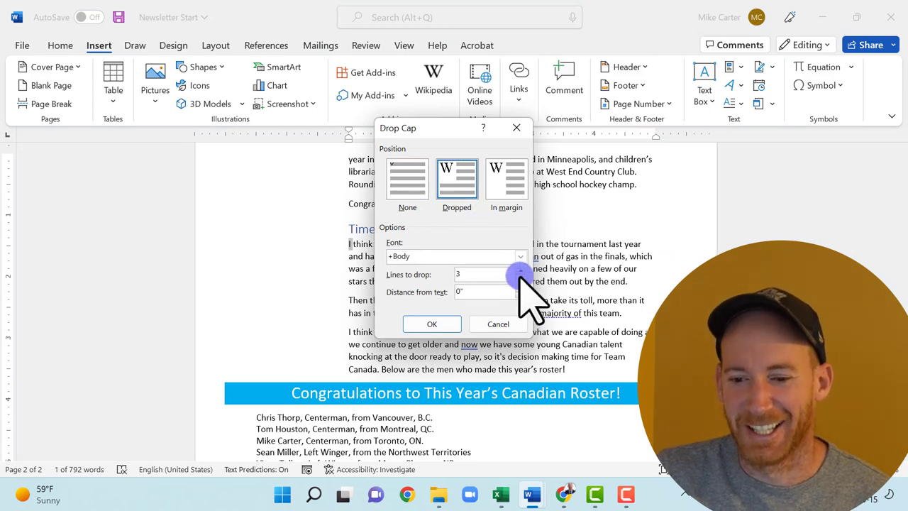
left_click(432, 324)
left_click(397, 257)
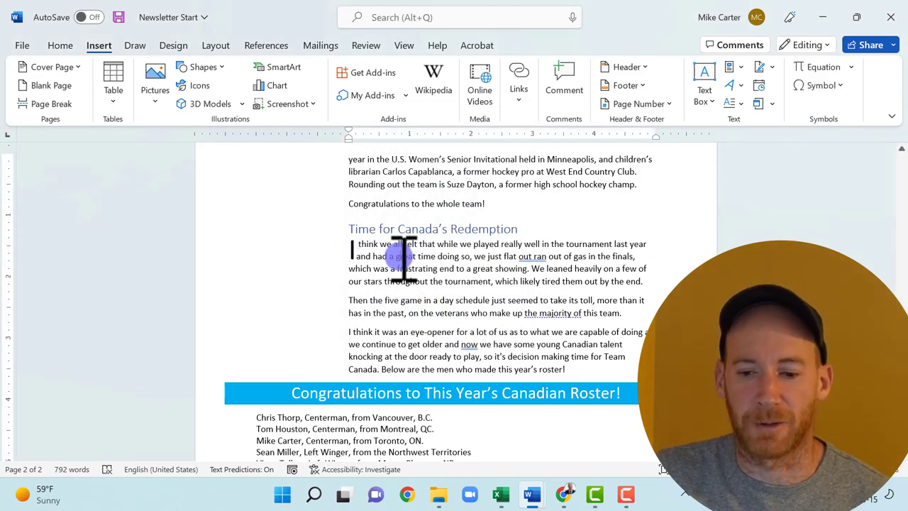
Clear all formatting from the newsletter title "The Hockey News" on the first page.
scroll(401, 257, "up", 6)
scroll(403, 257, "up", 10)
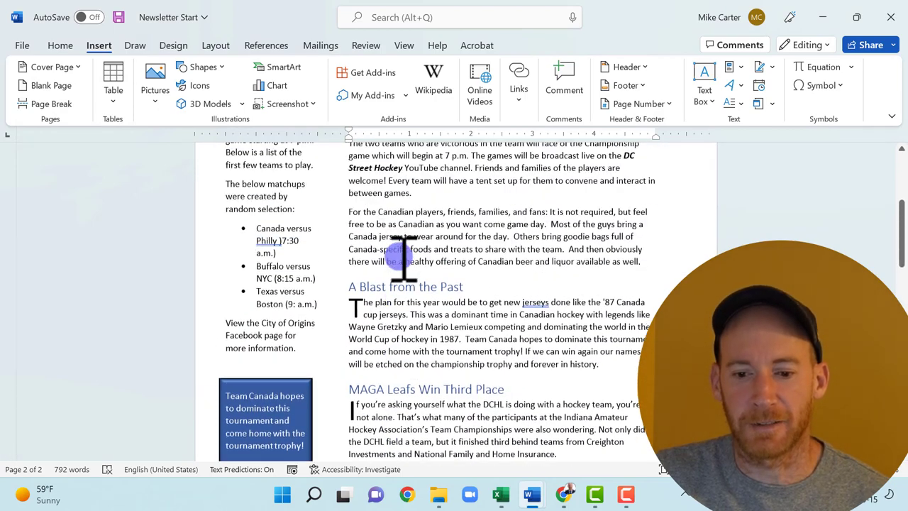
scroll(403, 258, "up", 2)
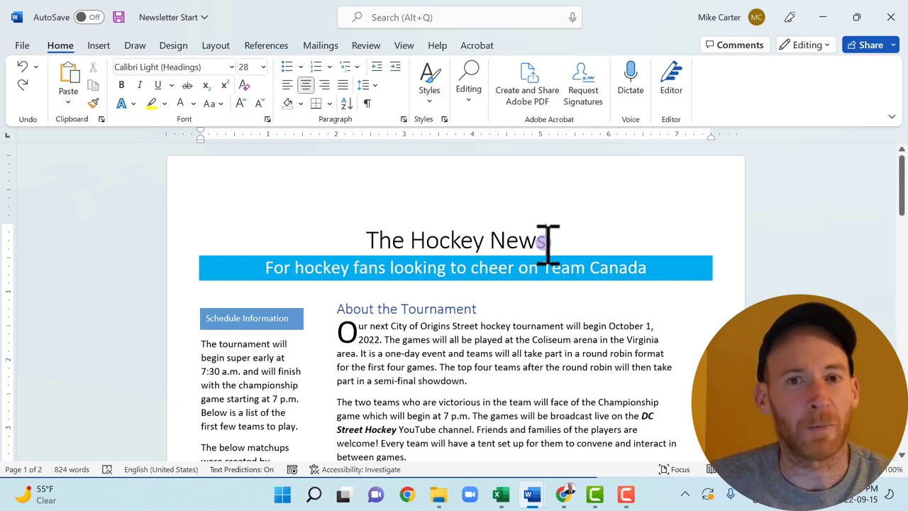
left_click_drag(547, 241, 395, 248)
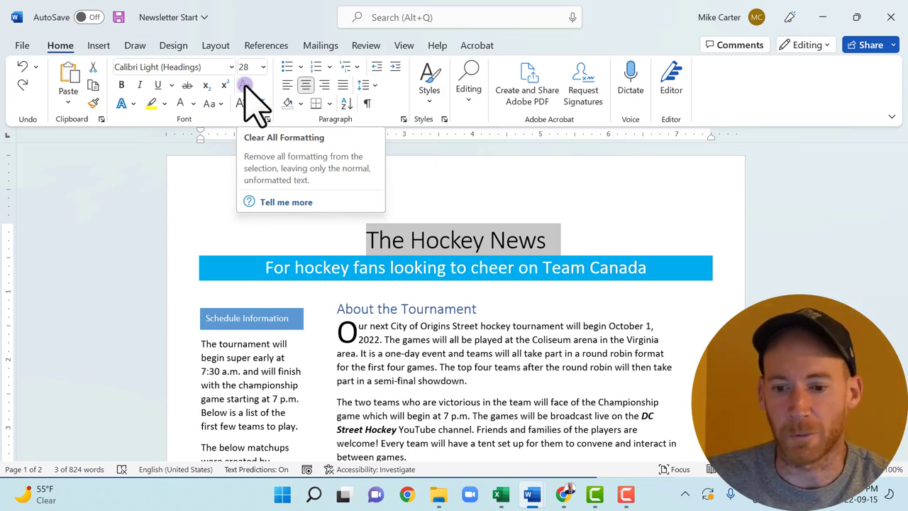
left_click(245, 85)
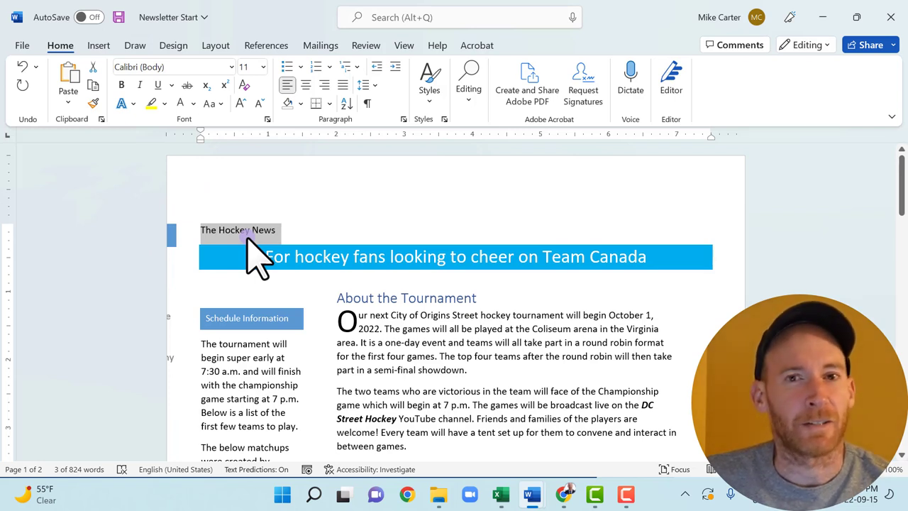
Turn the selected newsletter title into WordArt with the Blue, Accent color 1; Shadow style.
left_click(99, 46)
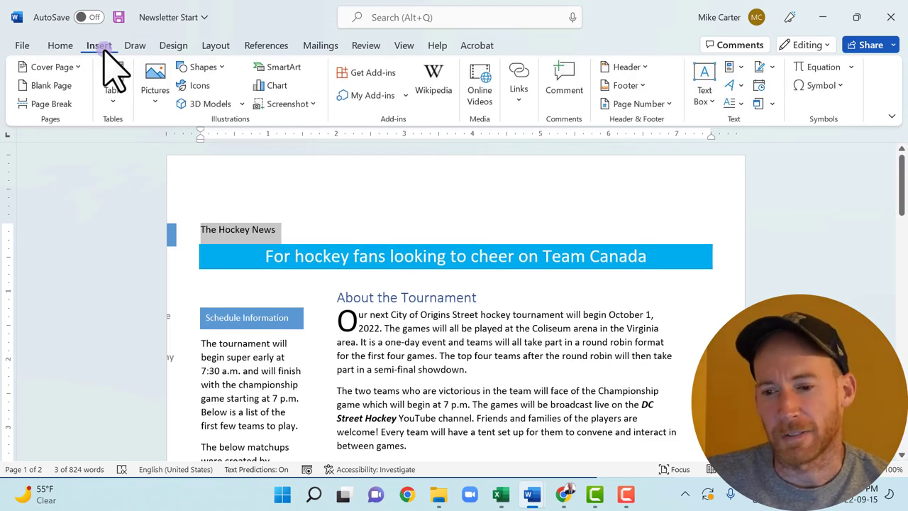
left_click(738, 86)
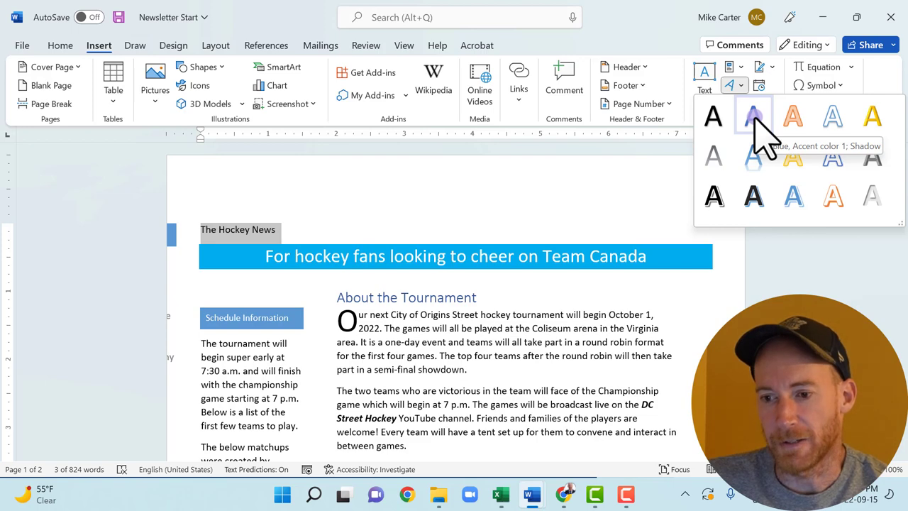
left_click(754, 118)
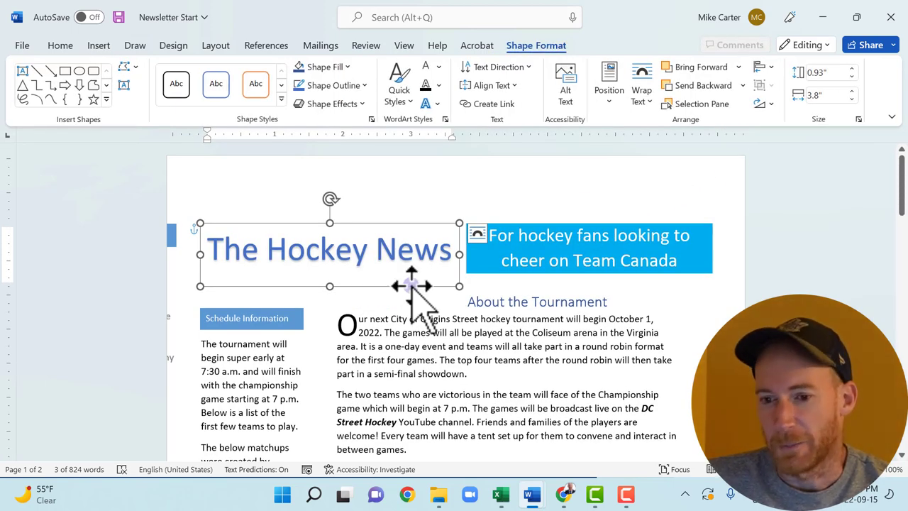
Set the WordArt title's text wrapping to Top and Bottom and fix its position on the page.
left_click(641, 92)
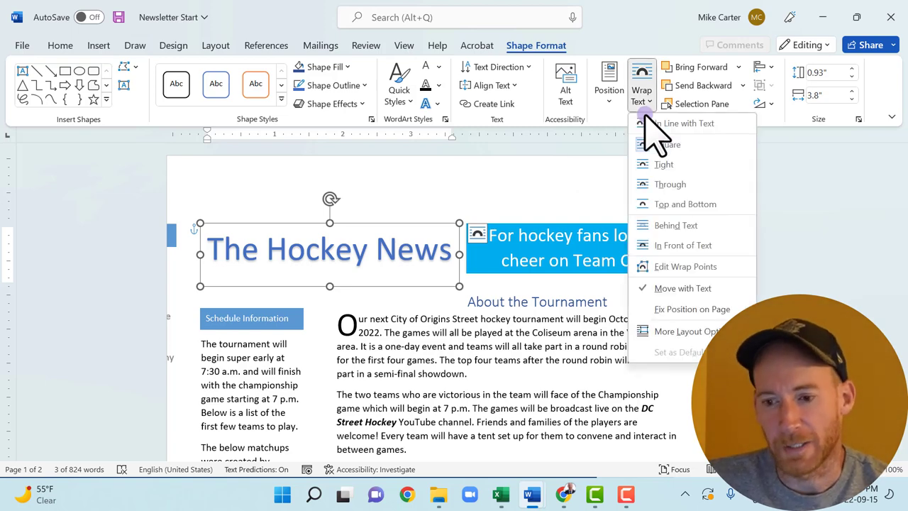
left_click(718, 205)
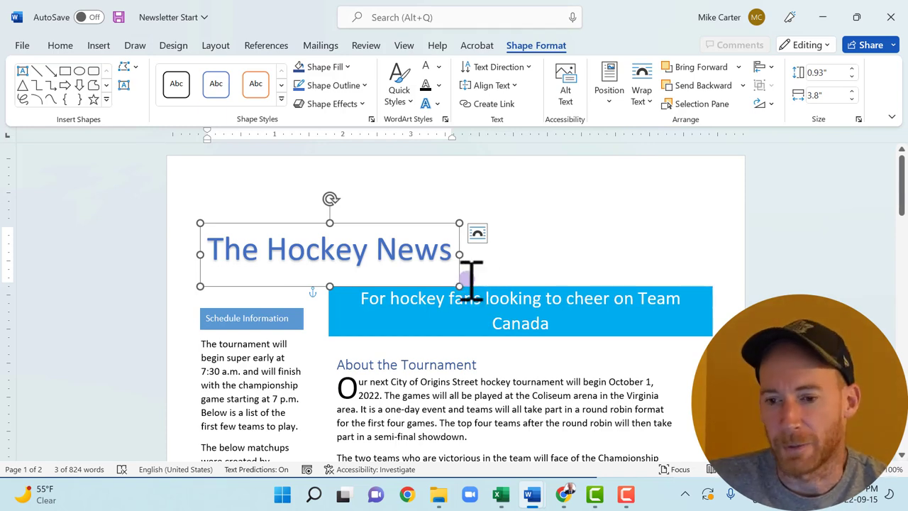
left_click(647, 105)
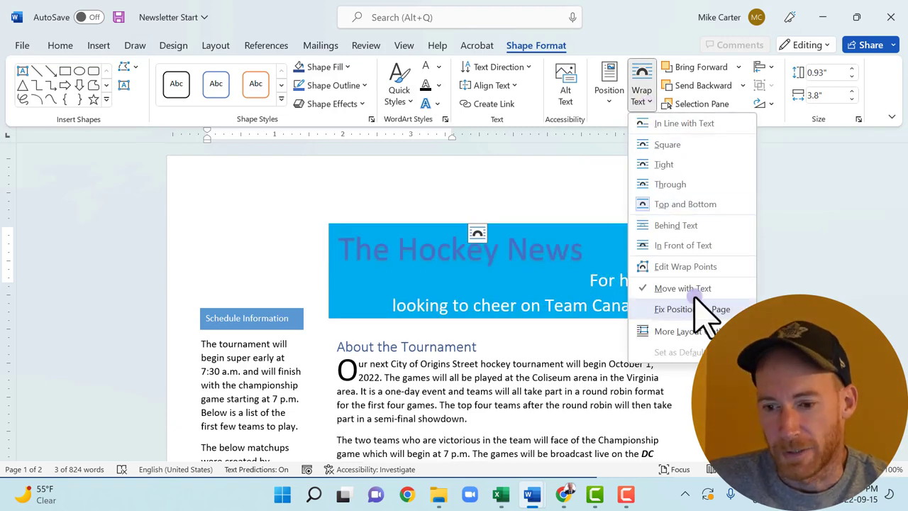
left_click(698, 311)
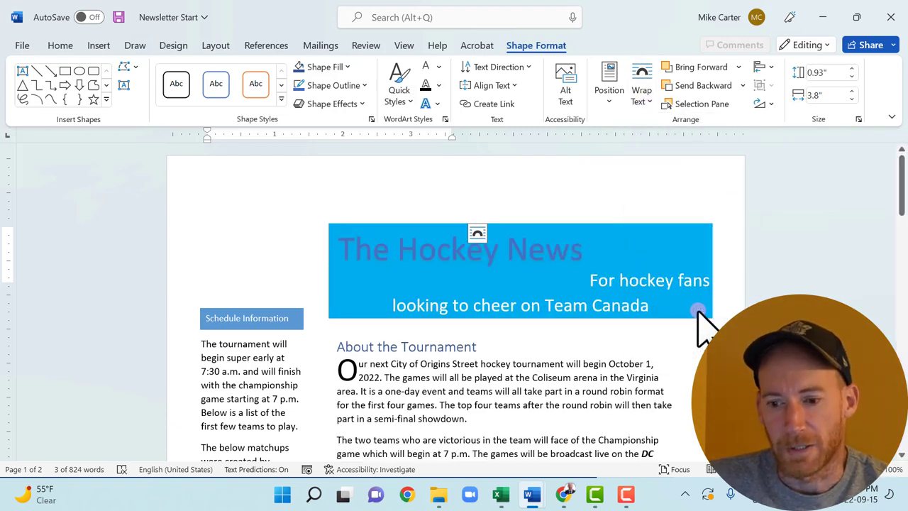
Place the WordArt title centred above the blue subtitle banner and set its box width to 7".
left_click_drag(439, 284, 549, 191)
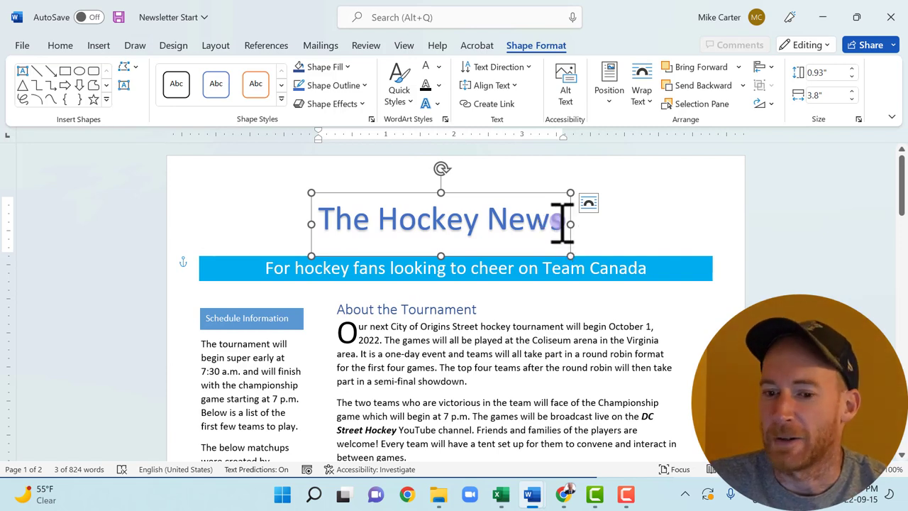
left_click_drag(526, 194, 543, 193)
left_click(852, 91)
left_click_drag(852, 91, 852, 91)
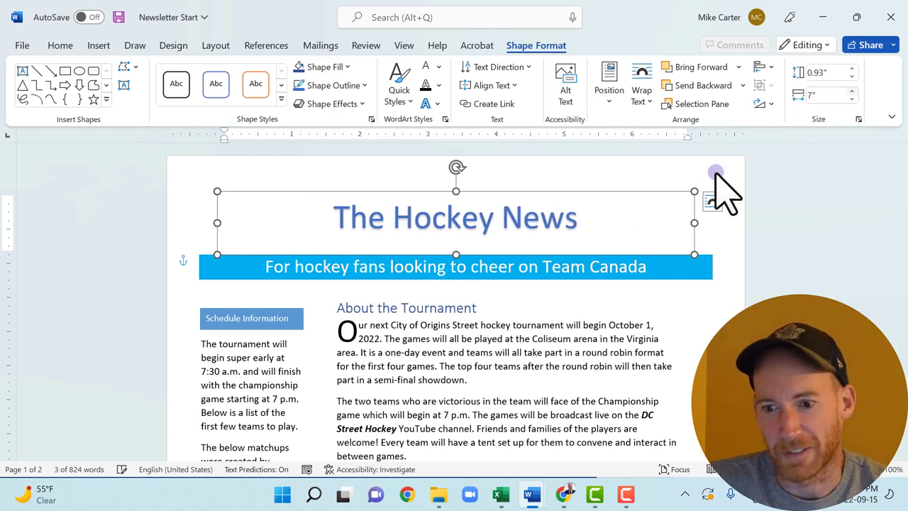
Apply the Chevron: Up transform text effect to the "The Hockey News" WordArt title.
left_click(576, 253)
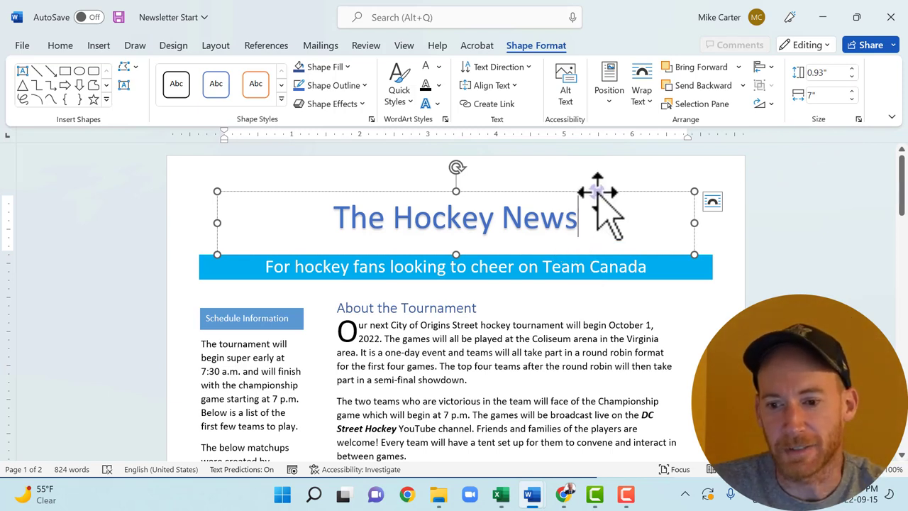
left_click(597, 192)
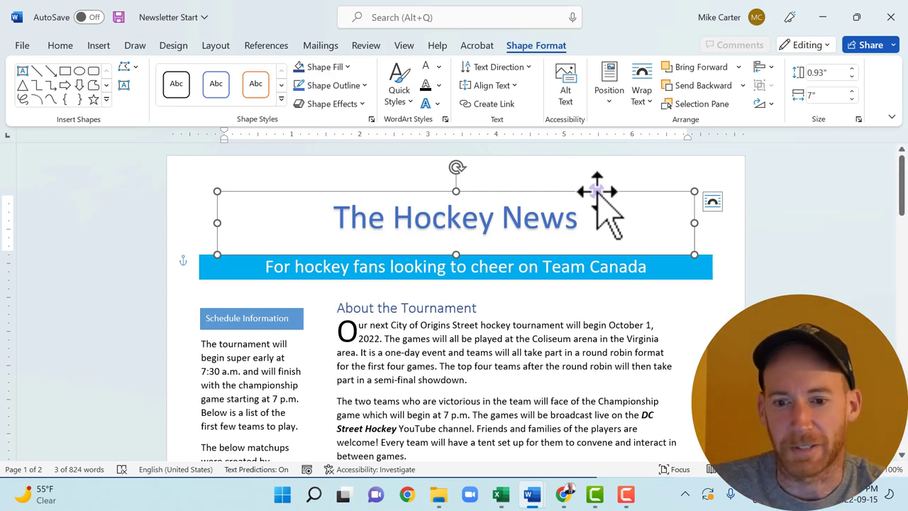
left_click(438, 105)
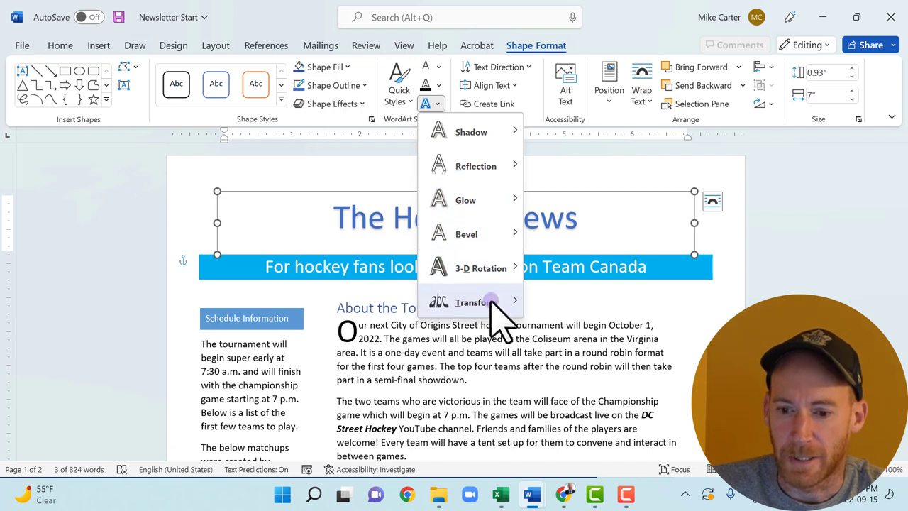
mouse_move(492, 304)
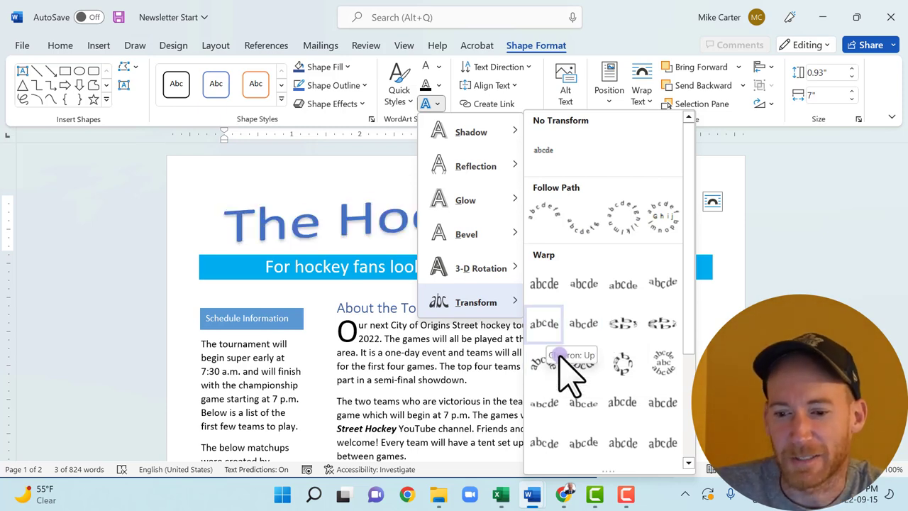
left_click(546, 328)
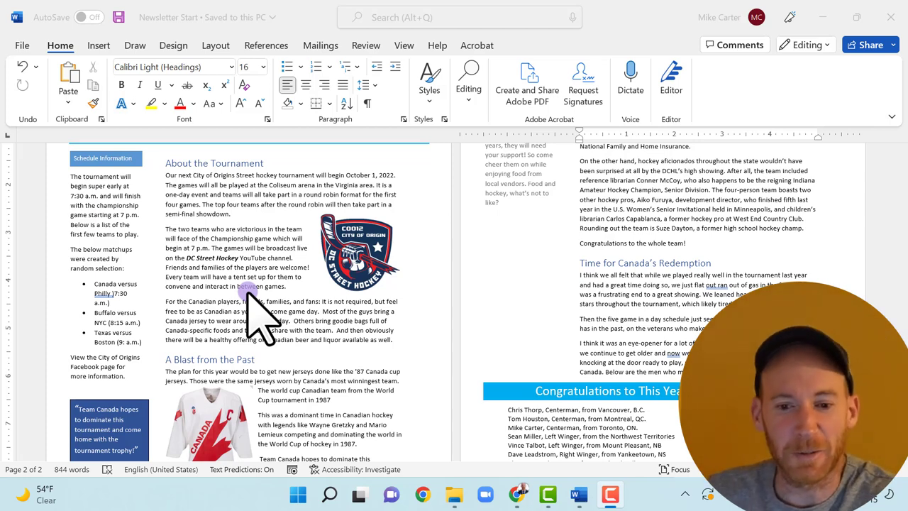
Search the icon library for "trophy" and insert the solid trophy icon at the start of the "Time for Canada's Redemption" heading.
left_click(100, 46)
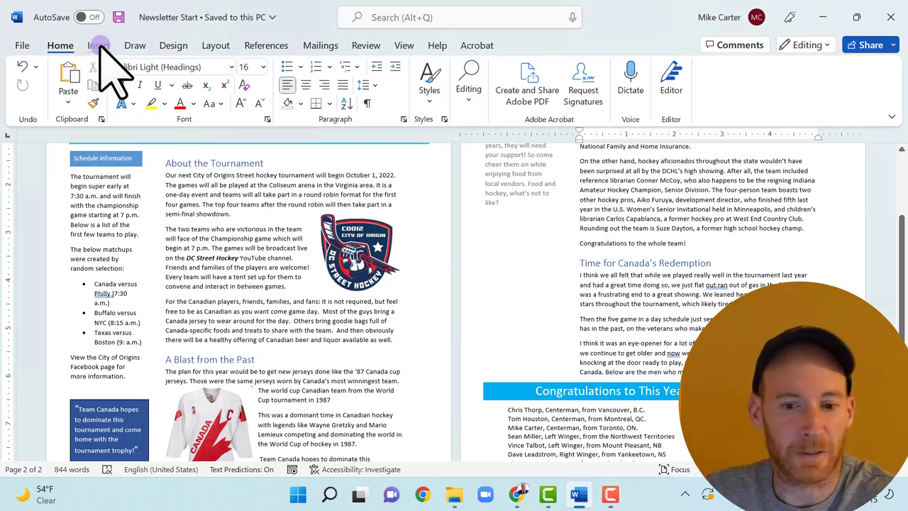
left_click(156, 91)
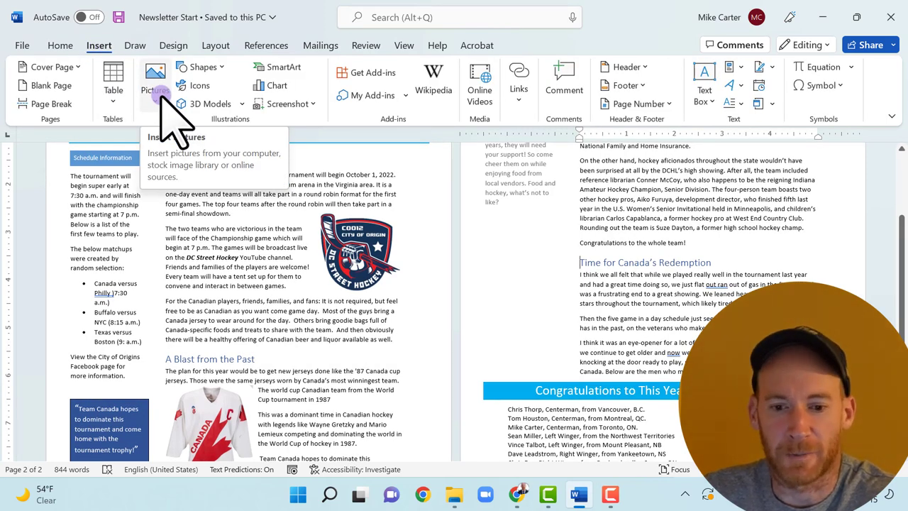
left_click(162, 95)
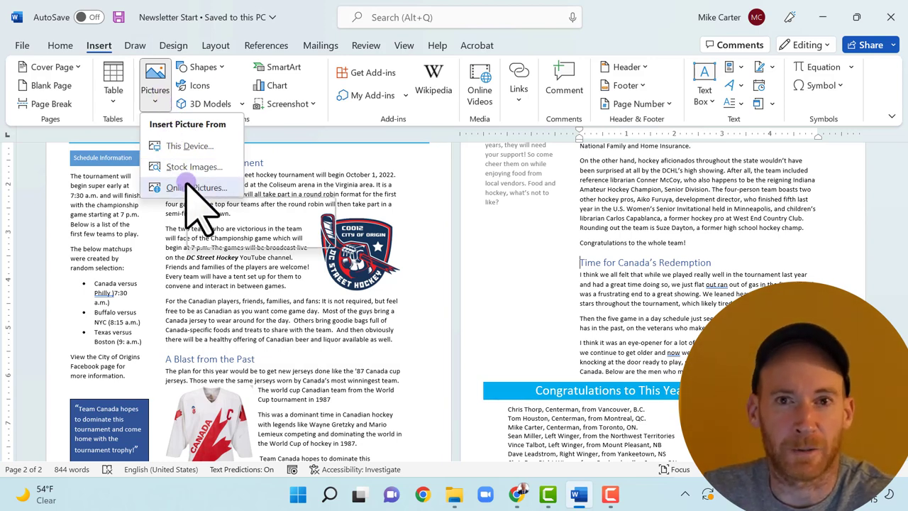
left_click(202, 85)
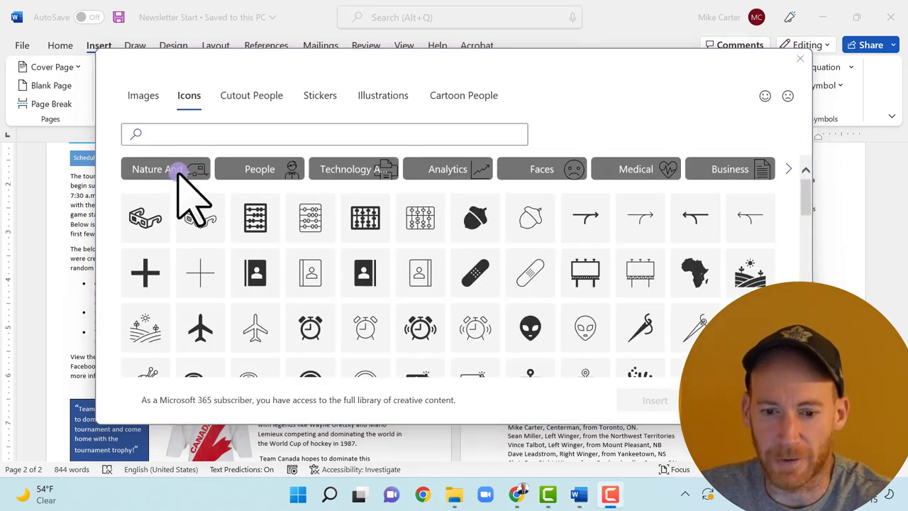
left_click(233, 136)
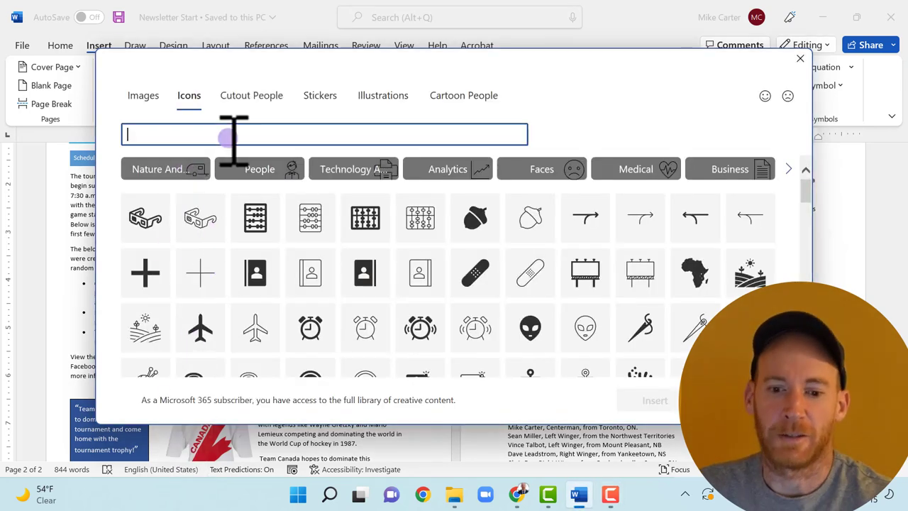
type("trophy")
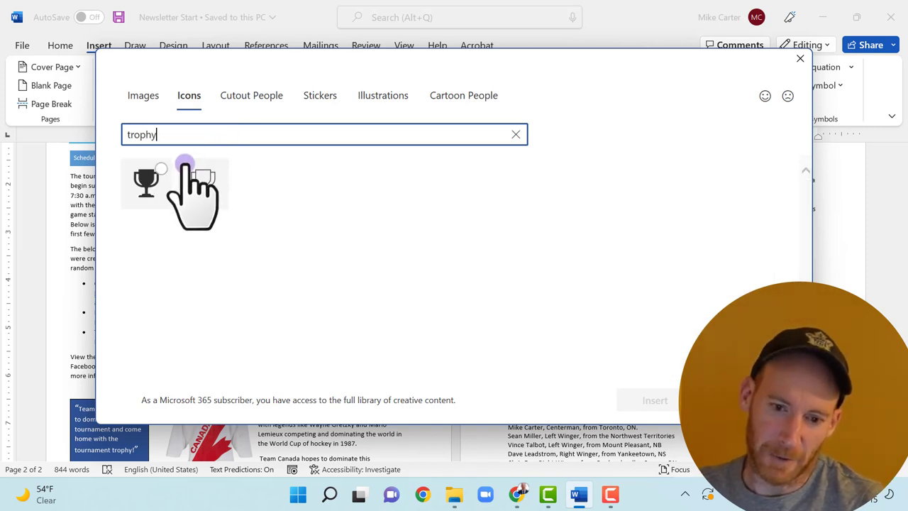
left_click(147, 182)
left_click(659, 402)
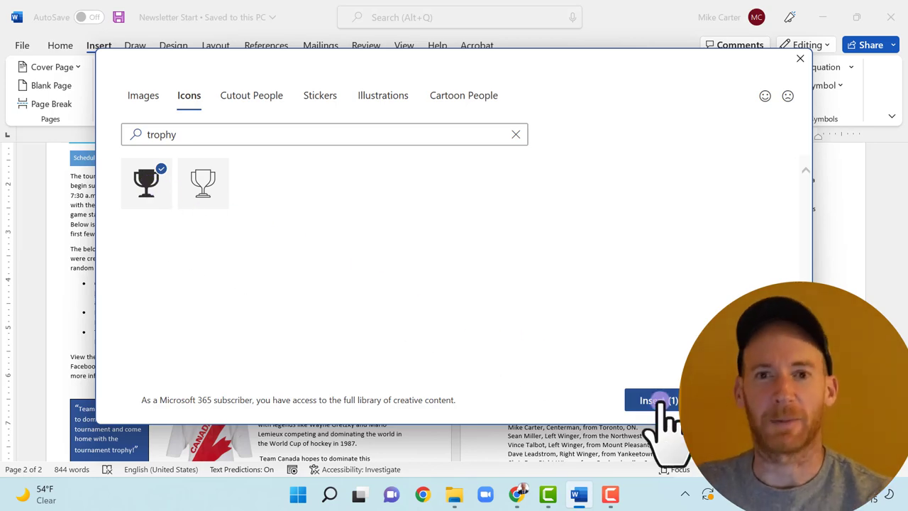
left_click(658, 400)
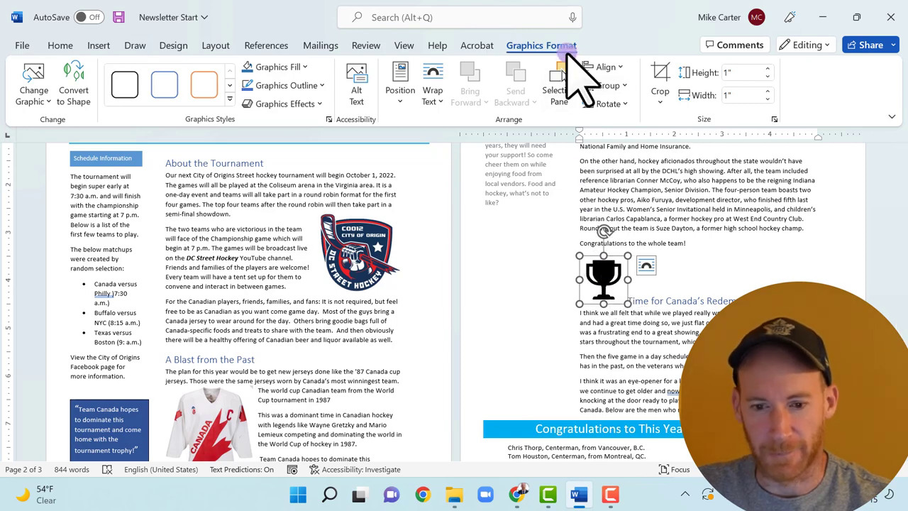
Set the trophy icon's text wrapping to Tight and place it in the side column beside the "Time for Canada's Redemption" article.
left_click(440, 104)
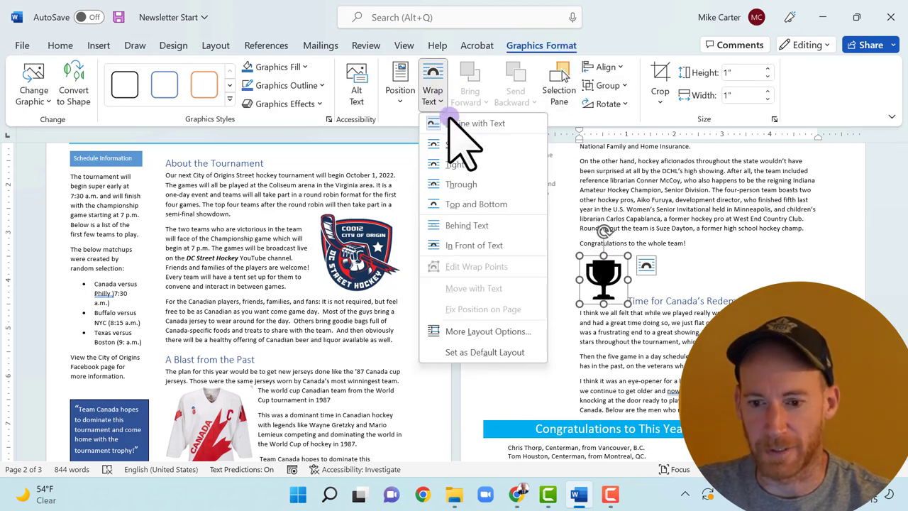
left_click(485, 166)
left_click_drag(602, 264, 490, 344)
mouse_move(514, 307)
left_mouse_down()
mouse_move(521, 301)
mouse_move(525, 334)
mouse_move(521, 322)
left_mouse_up()
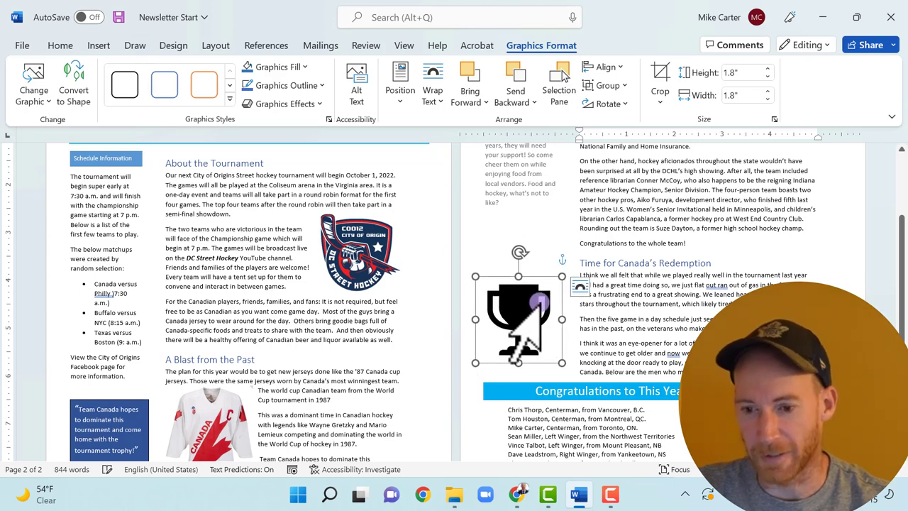
Enlarge the trophy icon to about 1.97" square and fix its position on the page beside the article.
left_click_drag(563, 274, 570, 268)
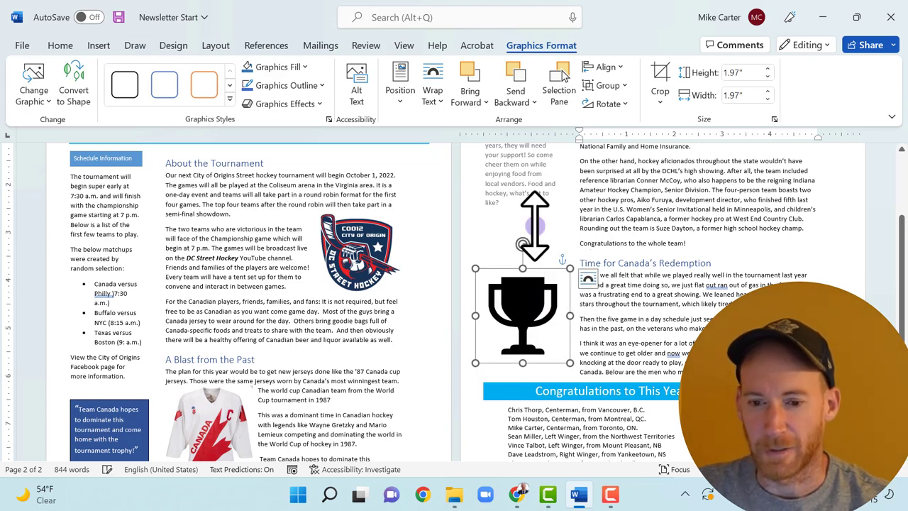
left_click(434, 96)
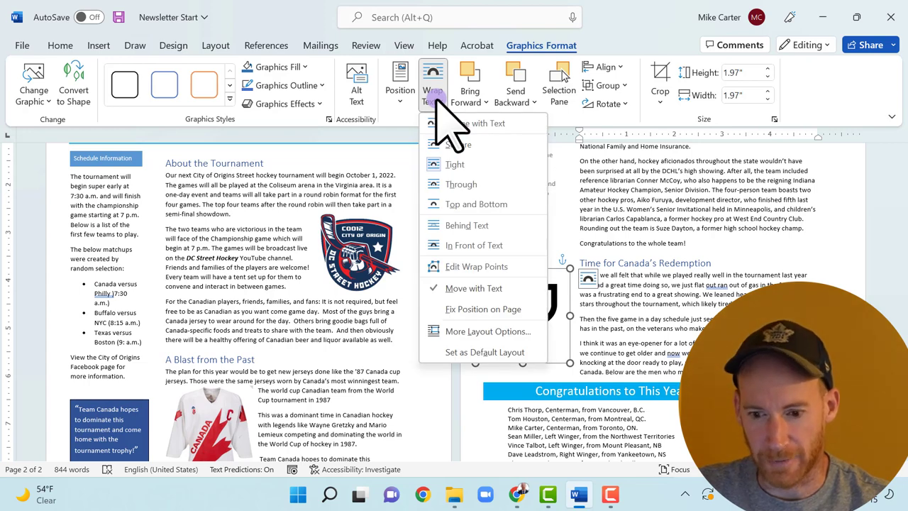
left_click(500, 310)
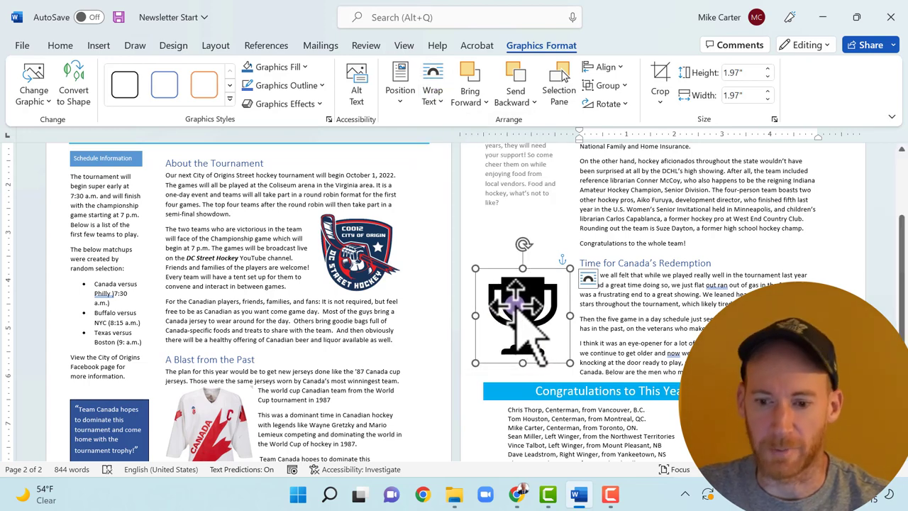
left_click_drag(527, 306, 530, 305)
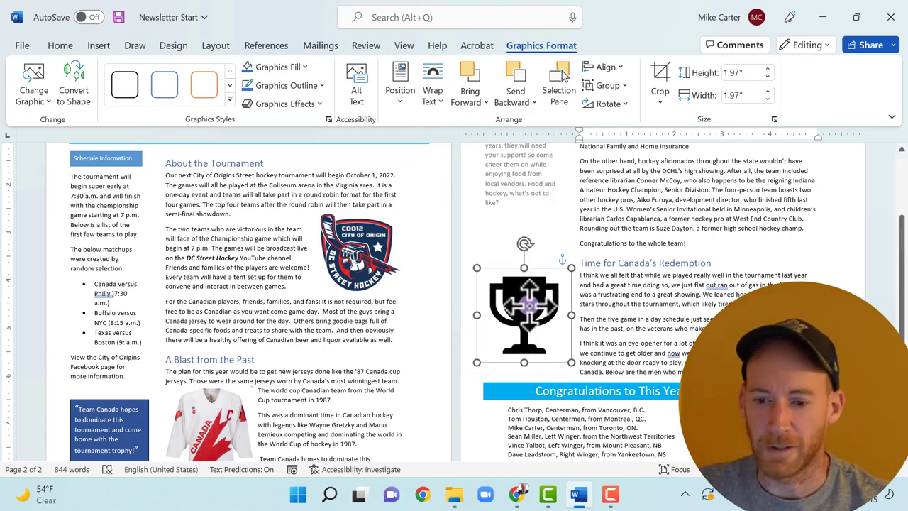
Fill the trophy icon with the standard light blue colour and deselect it.
left_click(291, 66)
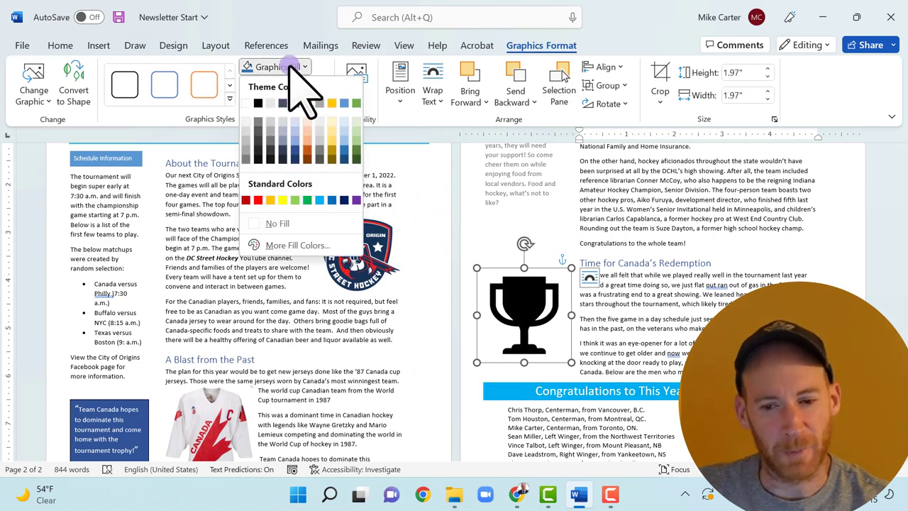
left_click(320, 200)
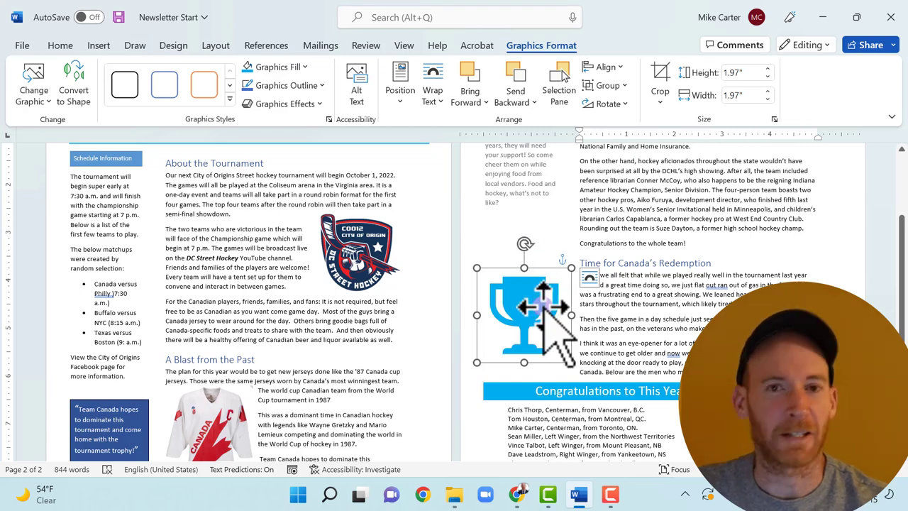
left_click(384, 298)
scroll(383, 298, "down", 2)
scroll(383, 298, "down", 1)
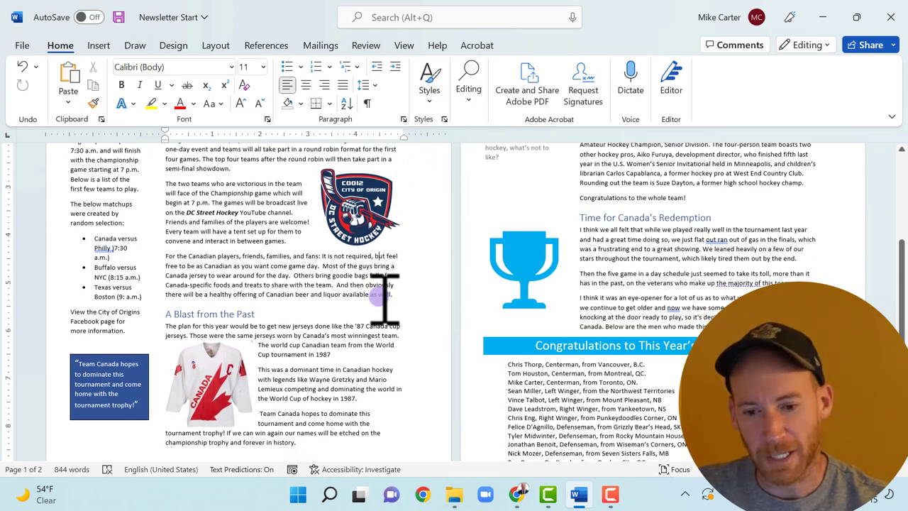
scroll(539, 291, "up", 2)
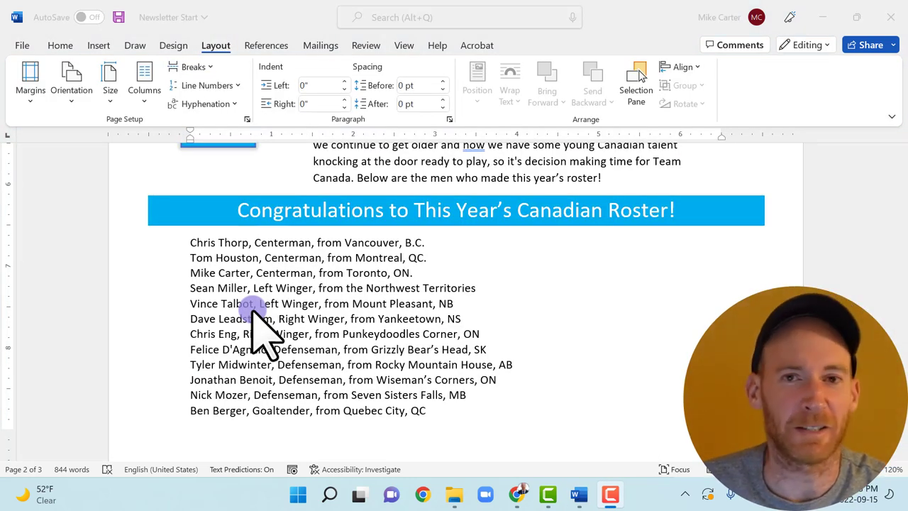
Format the Canadian roster list under the blue banner as two equal columns without a line between, applied to the selected text.
left_click(190, 242)
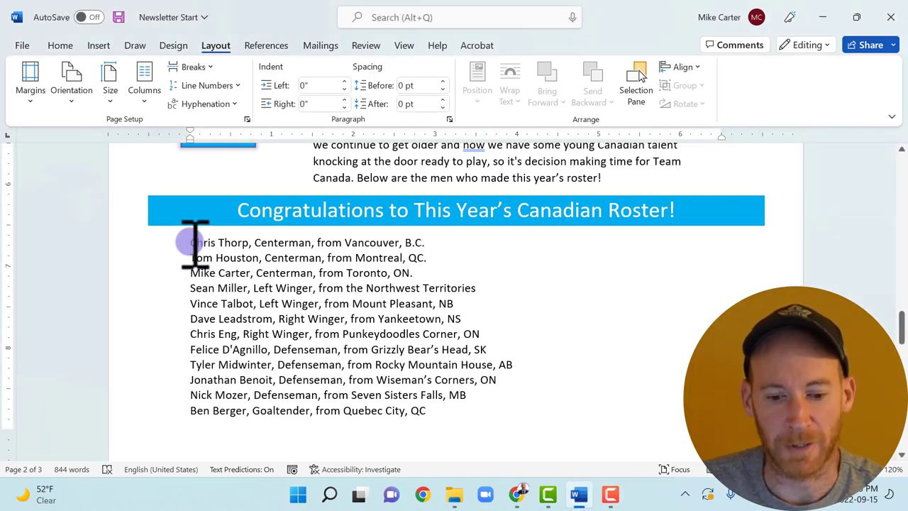
left_click(428, 410, "shift")
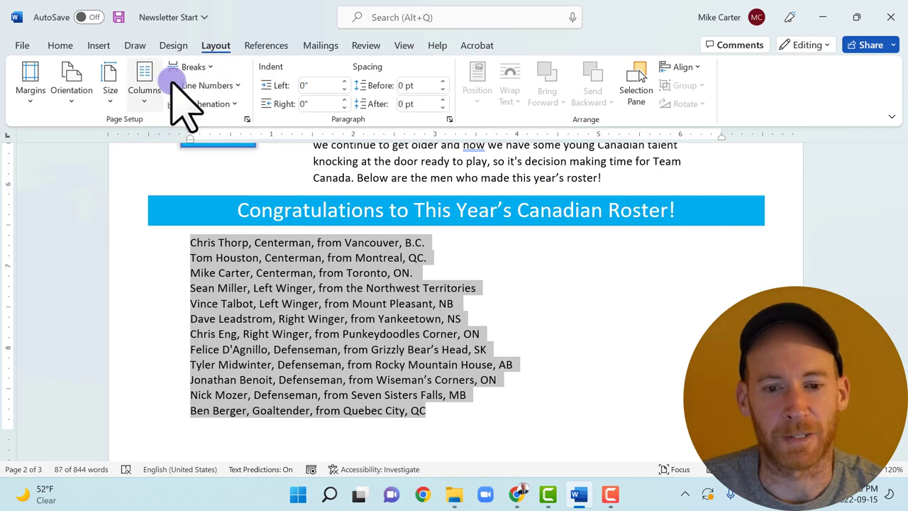
left_click(145, 97)
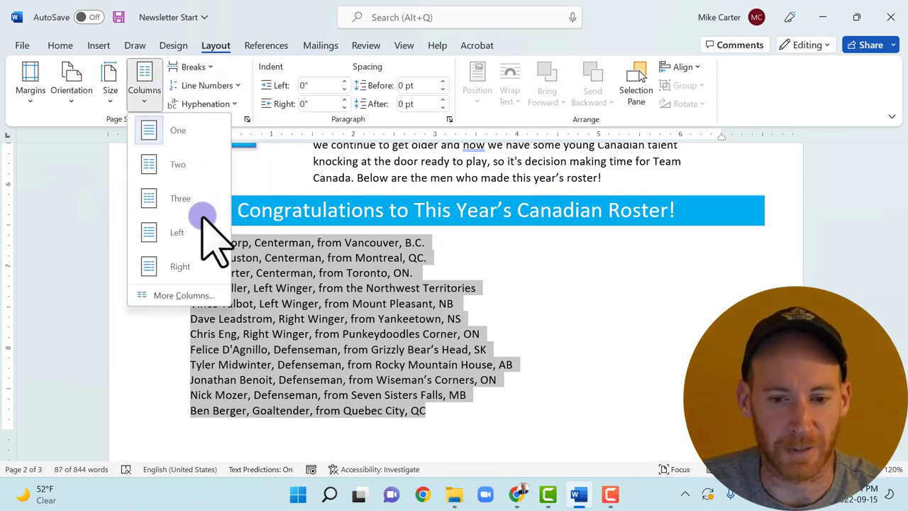
left_click(213, 297)
left_click_drag(497, 120, 615, 91)
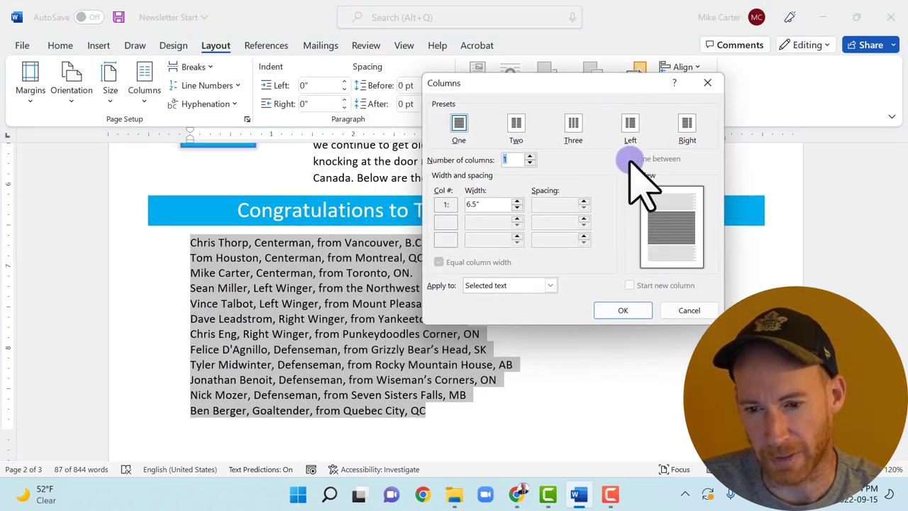
left_click(517, 126)
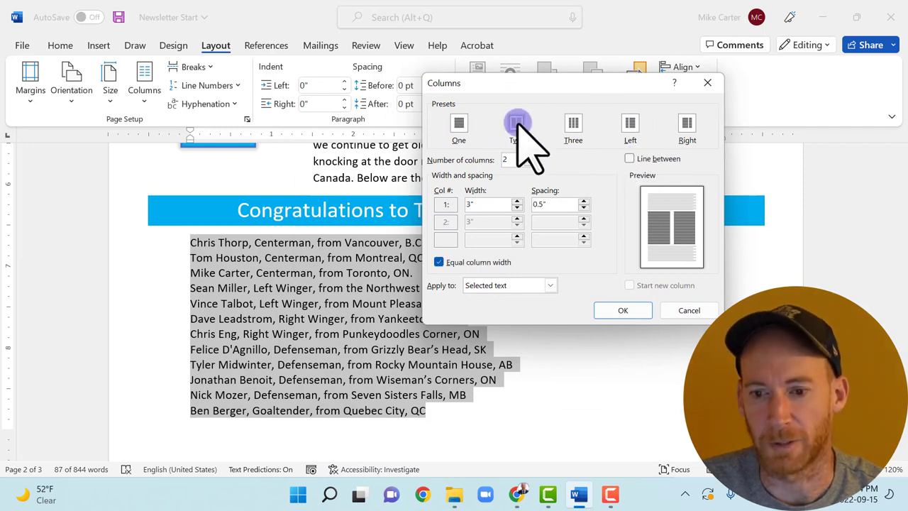
left_click(629, 159)
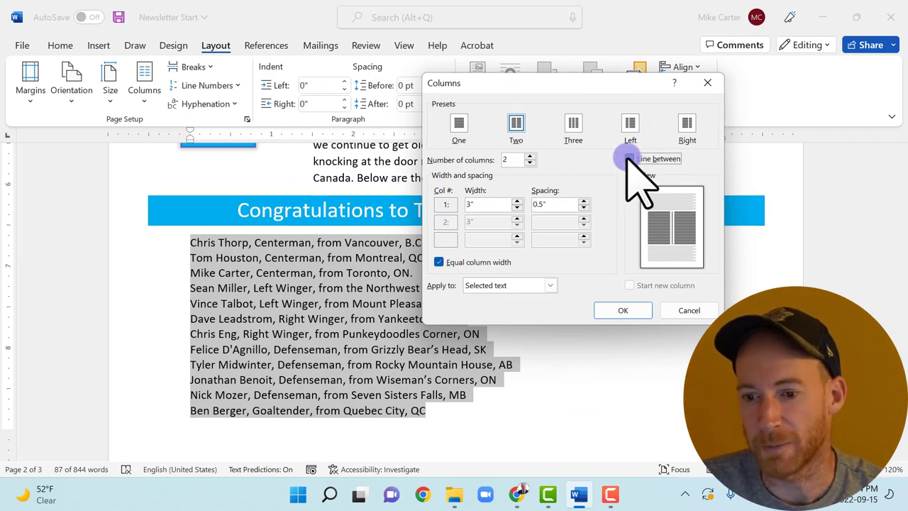
left_click(629, 159)
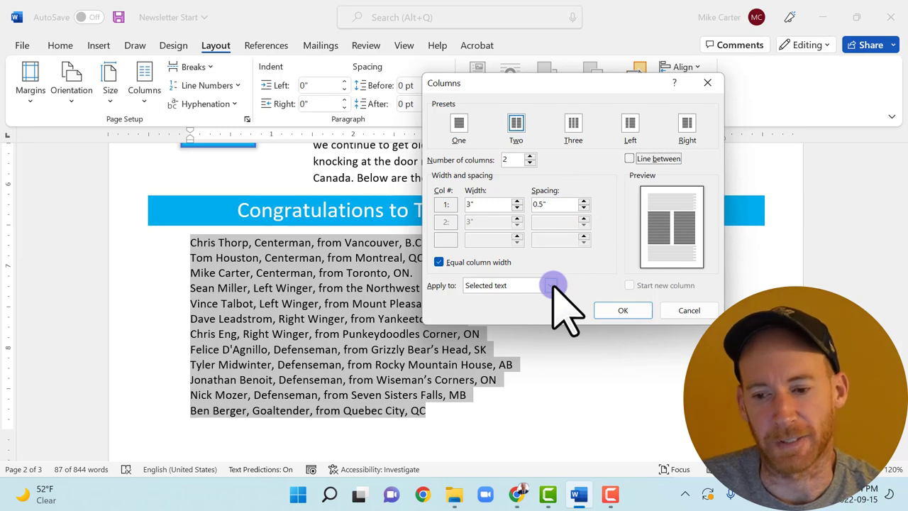
left_click(622, 312)
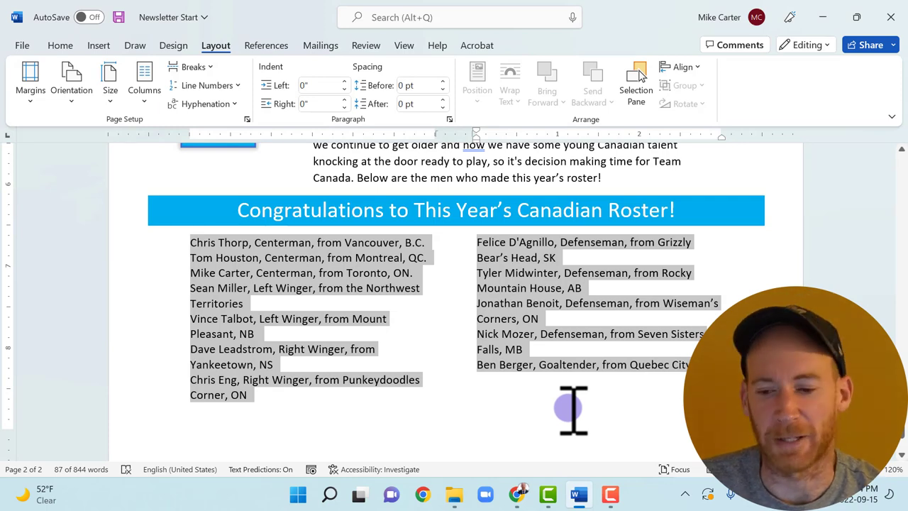
left_click(540, 396)
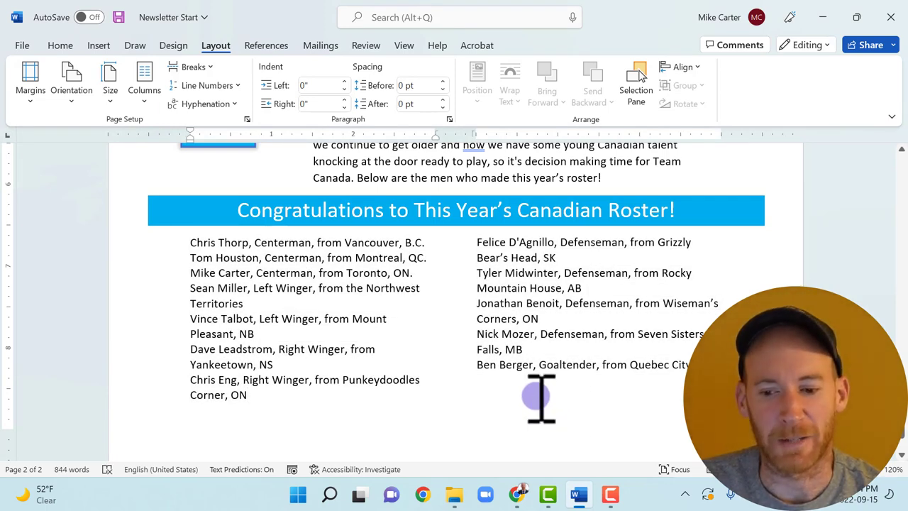